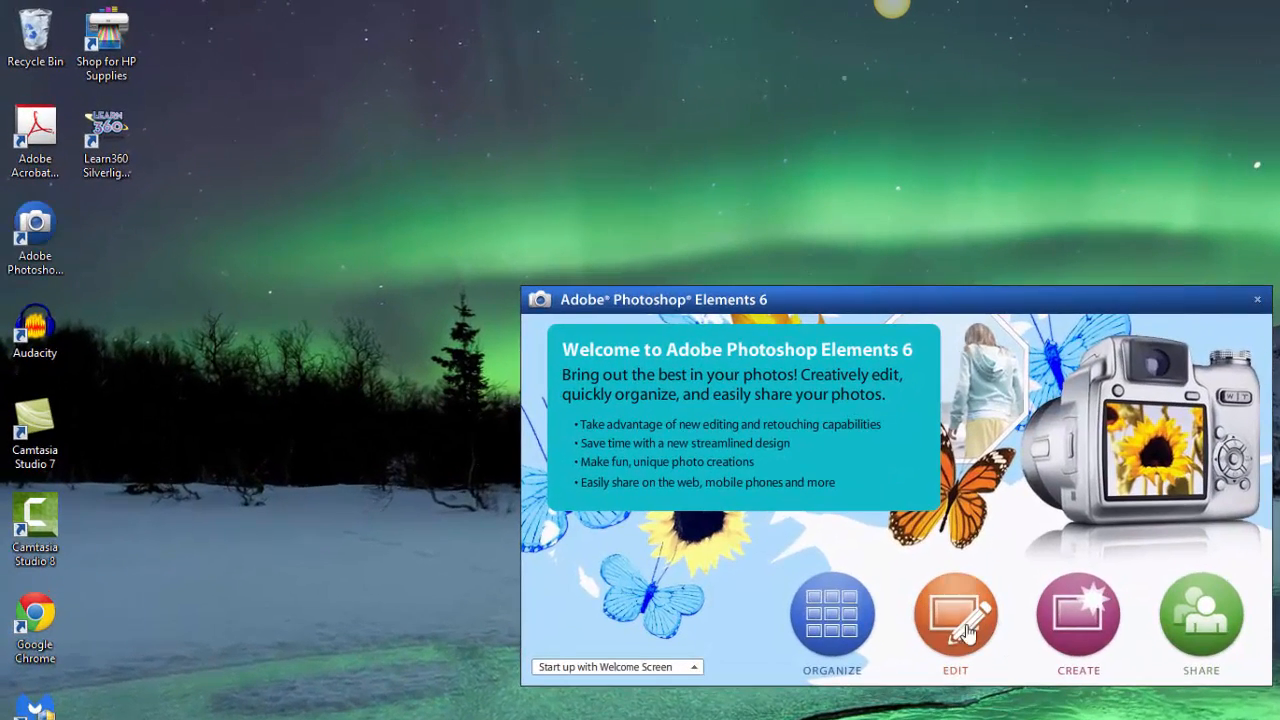
Enter the photo editor and open the ms_b_silhouette image from the silhouette folder
left_click(957, 633)
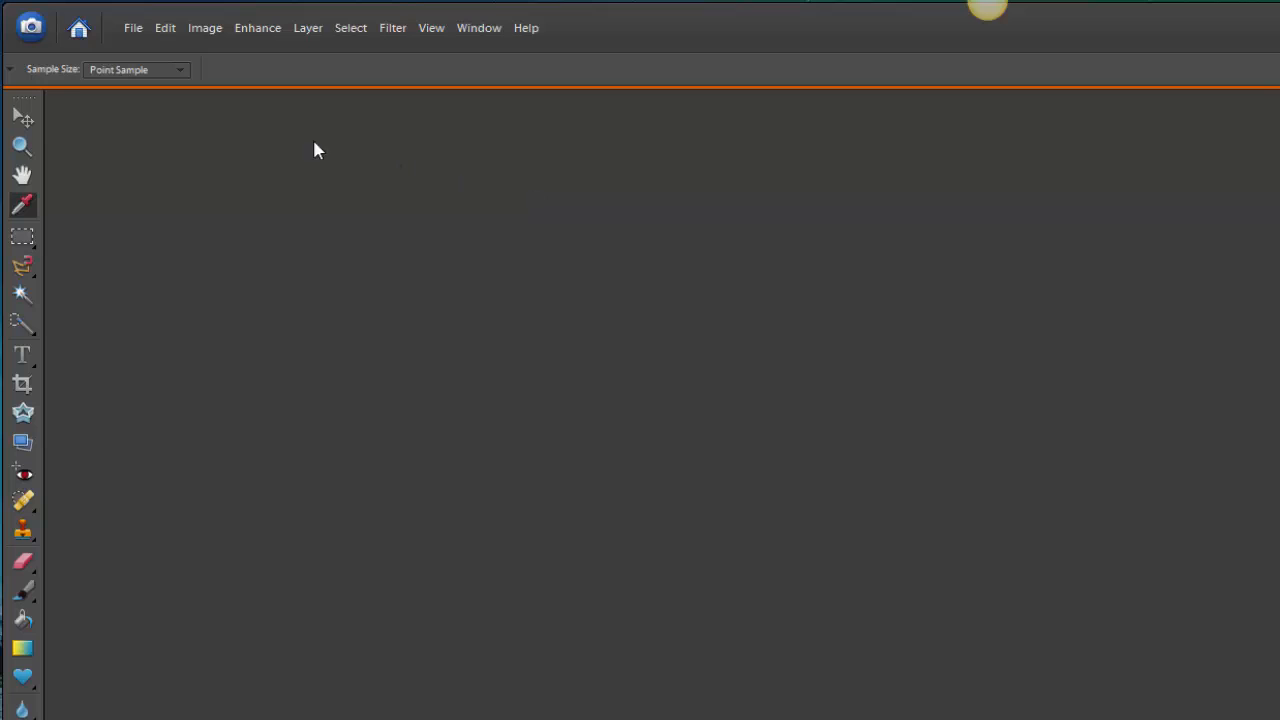
left_click(137, 28)
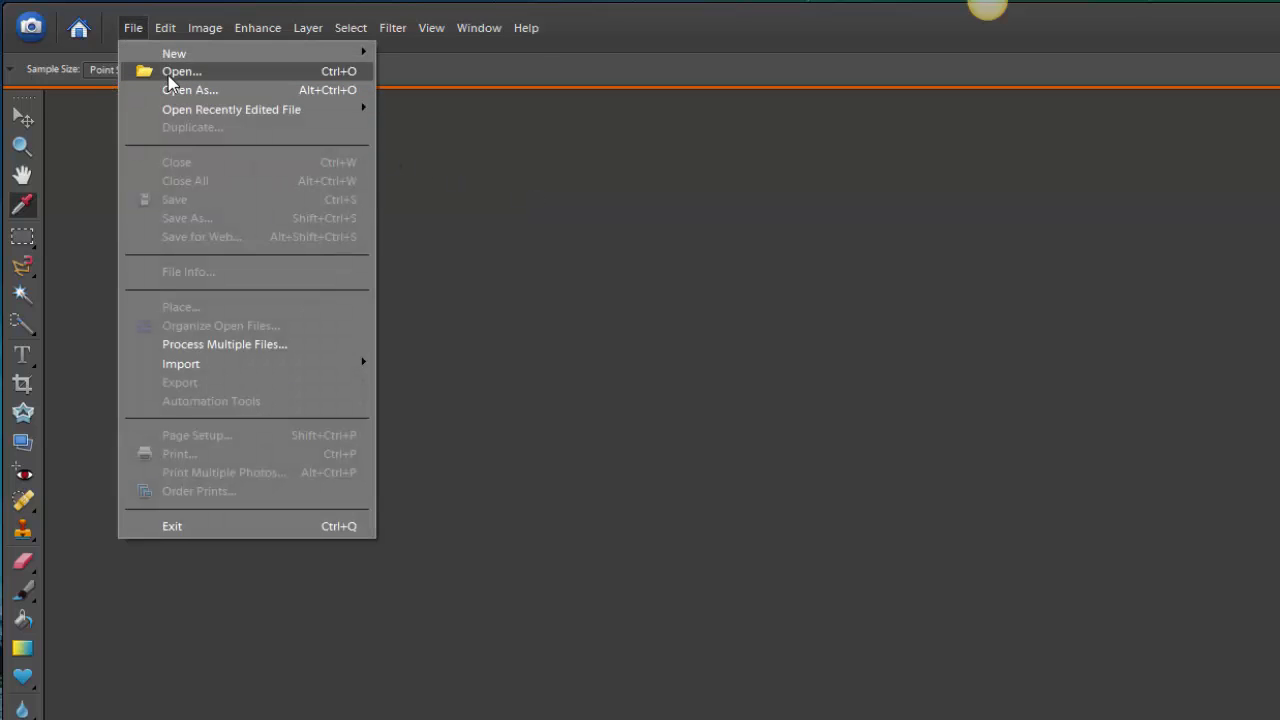
left_click(168, 74)
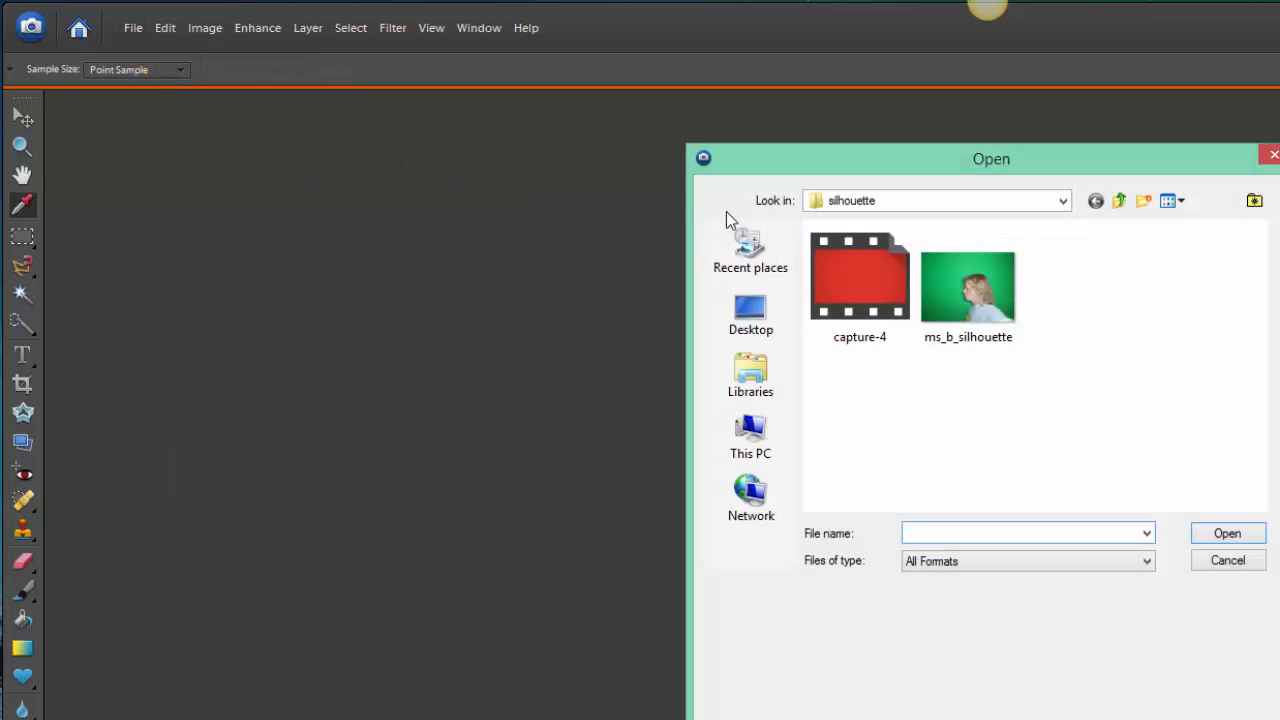
double_click(960, 289)
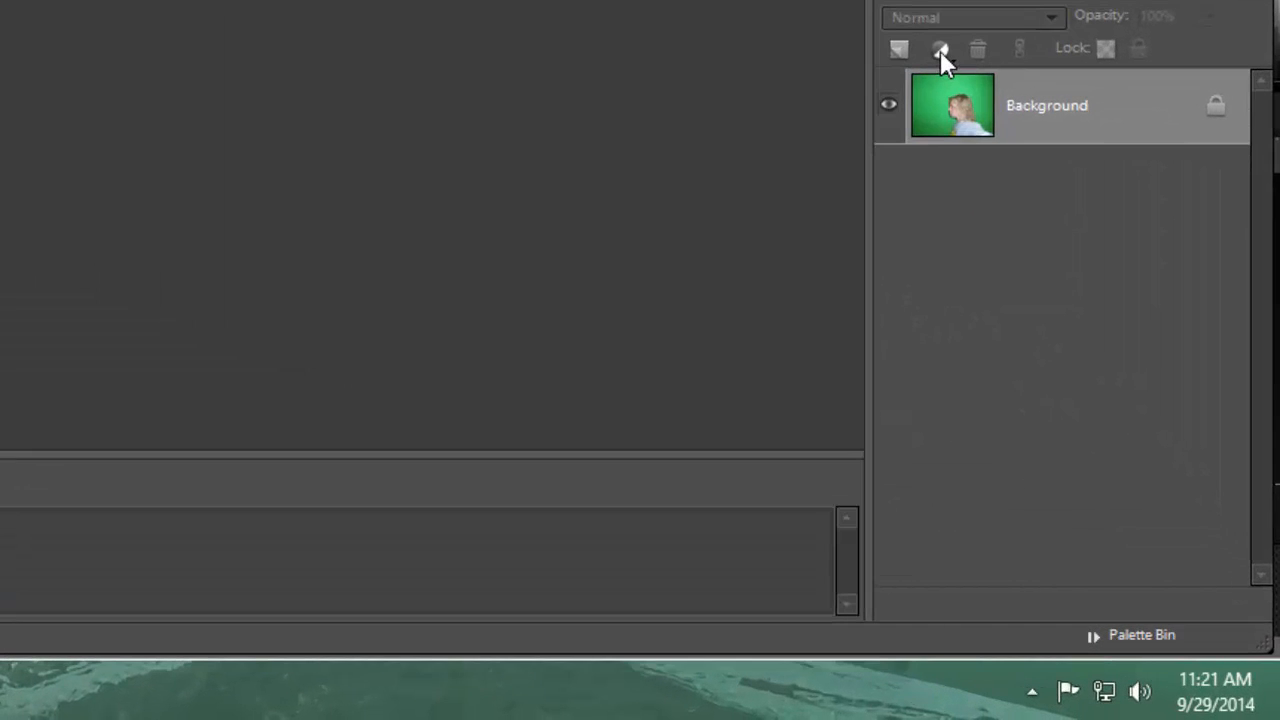
Add a Threshold adjustment layer above the Background with the threshold level at 116
left_click(940, 50)
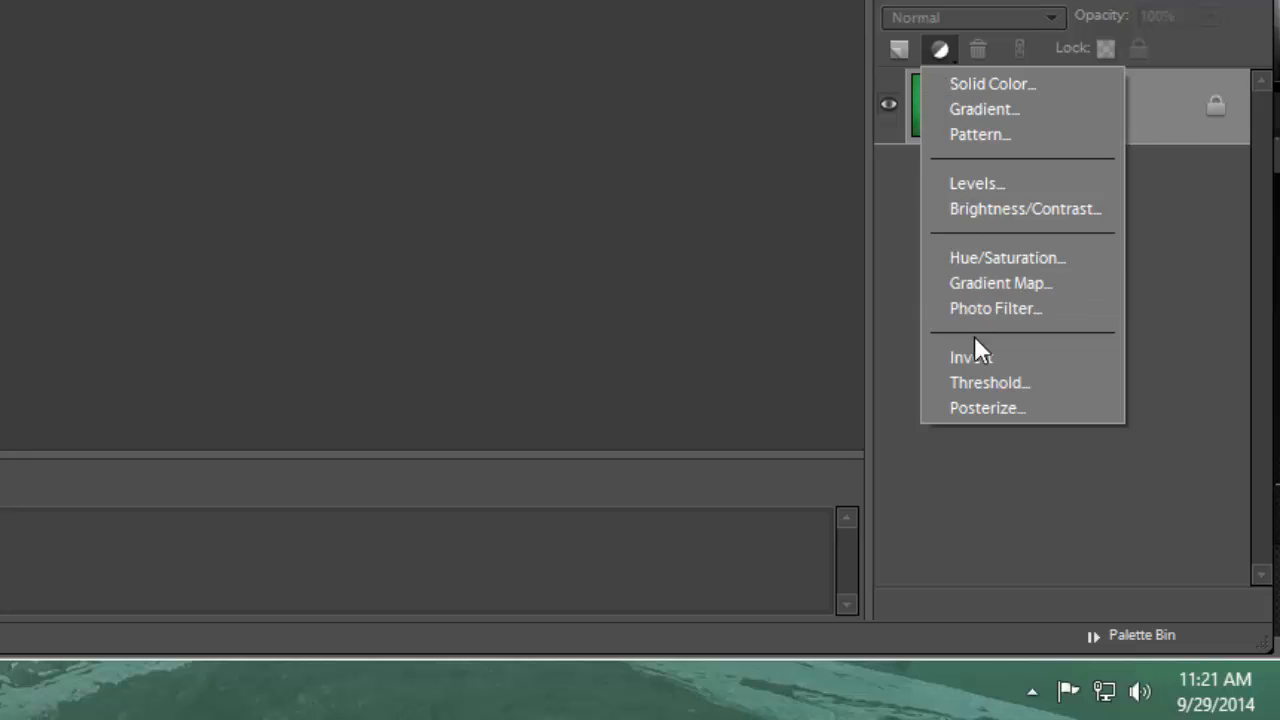
left_click(975, 382)
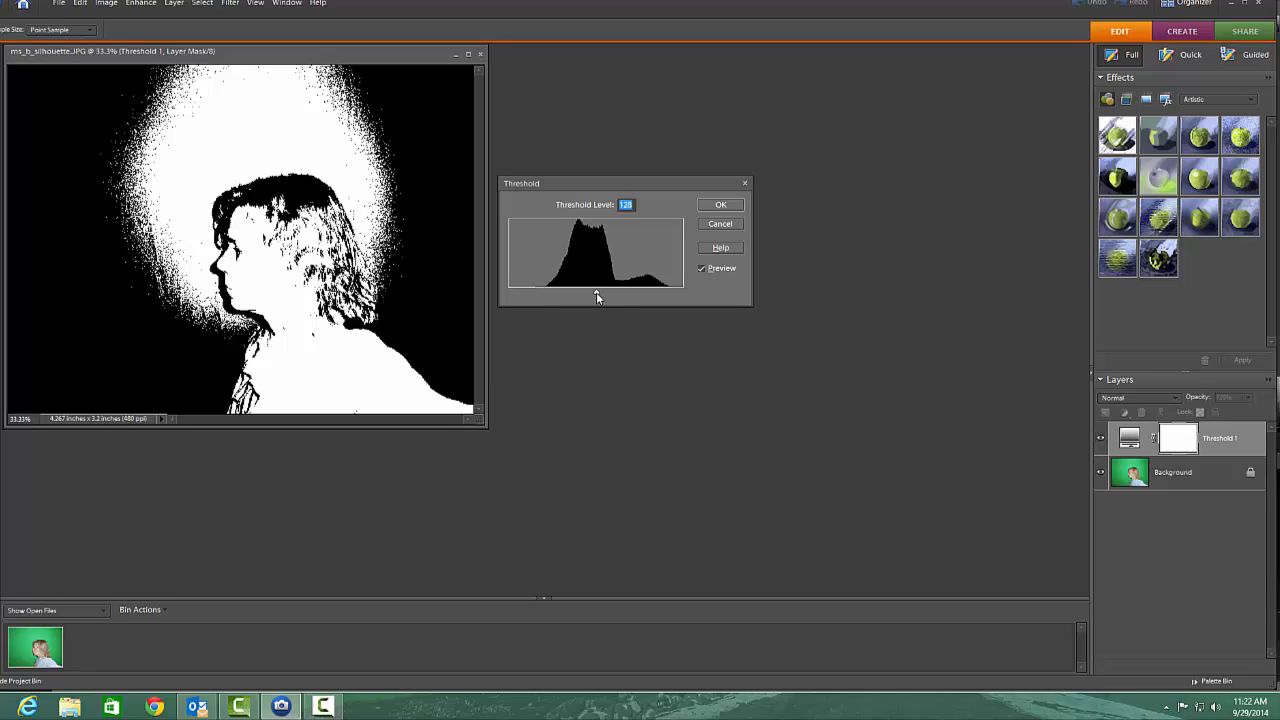
left_click_drag(596, 293, 588, 295)
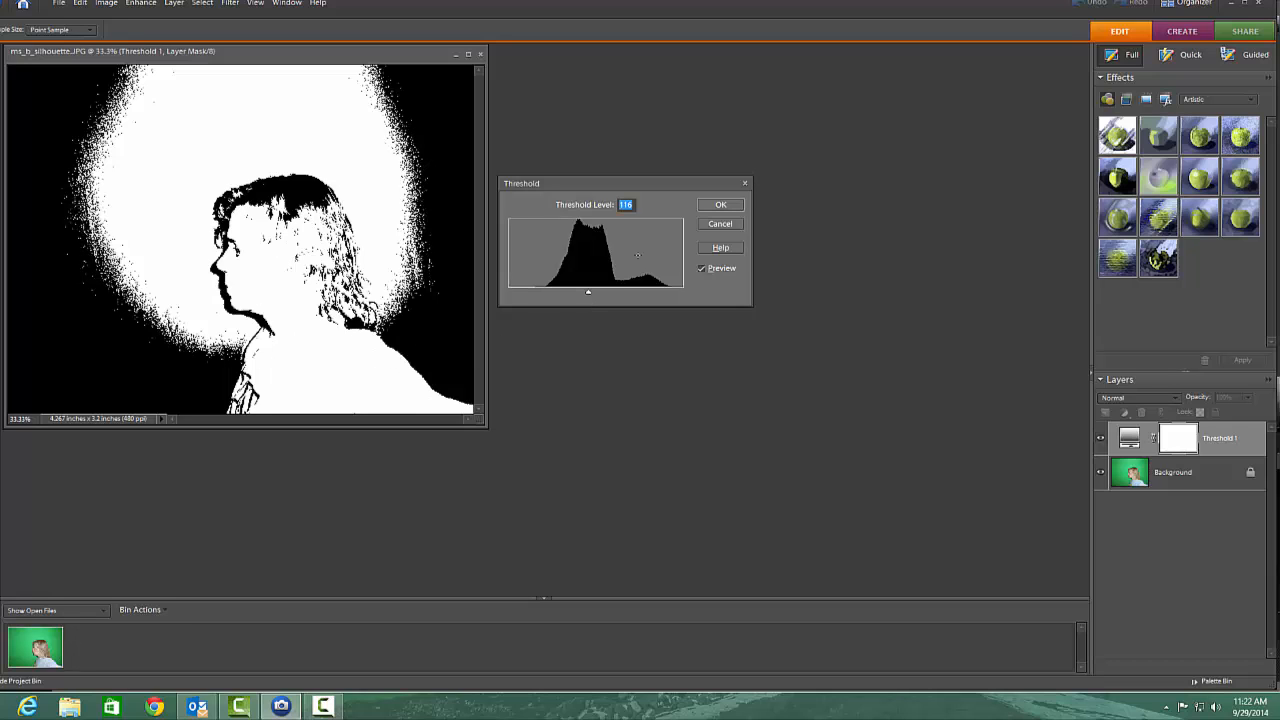
left_click(716, 206)
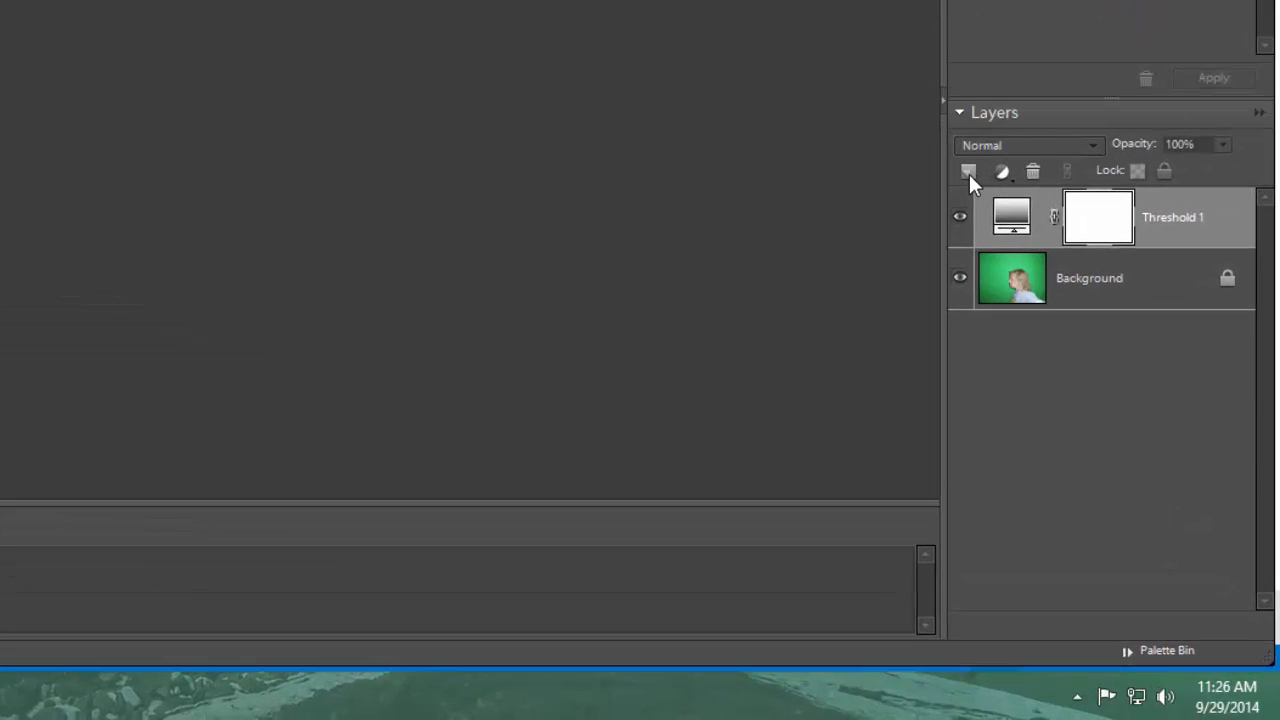
Add a new layer above the threshold layer and choose the hard round 19 px brush preset, enlarged to 250 px
left_click(969, 172)
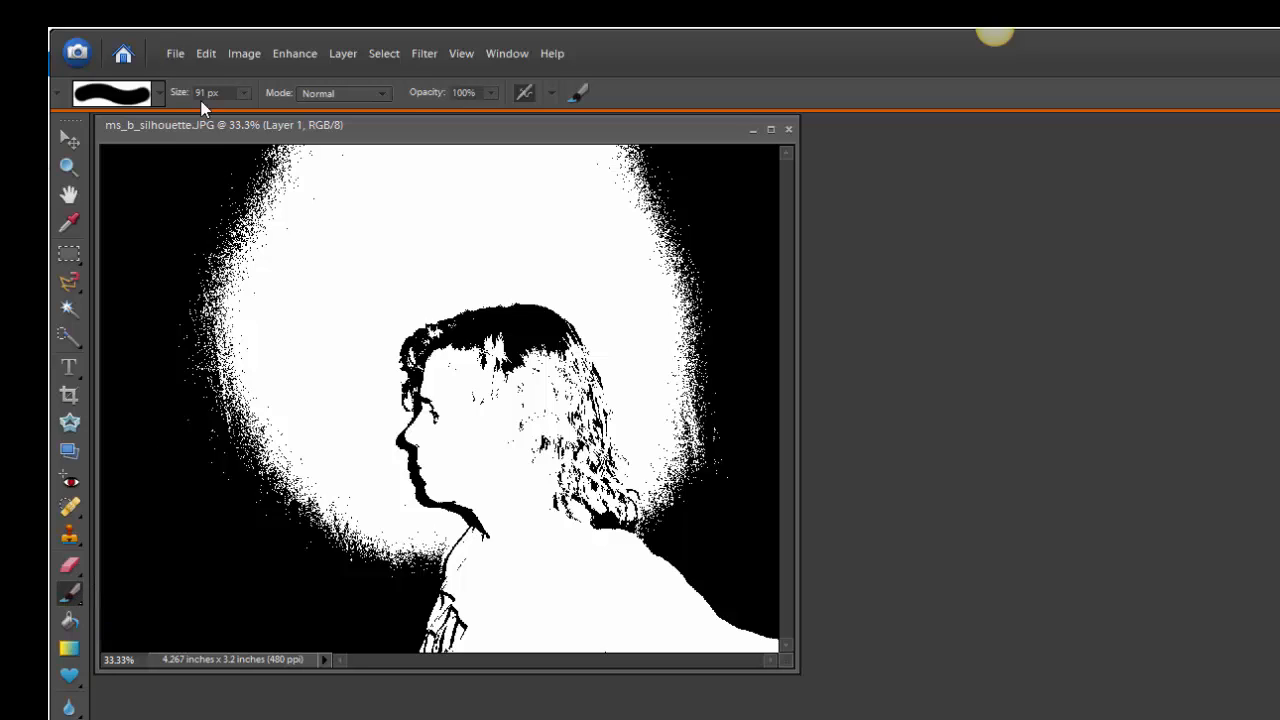
left_click(159, 98)
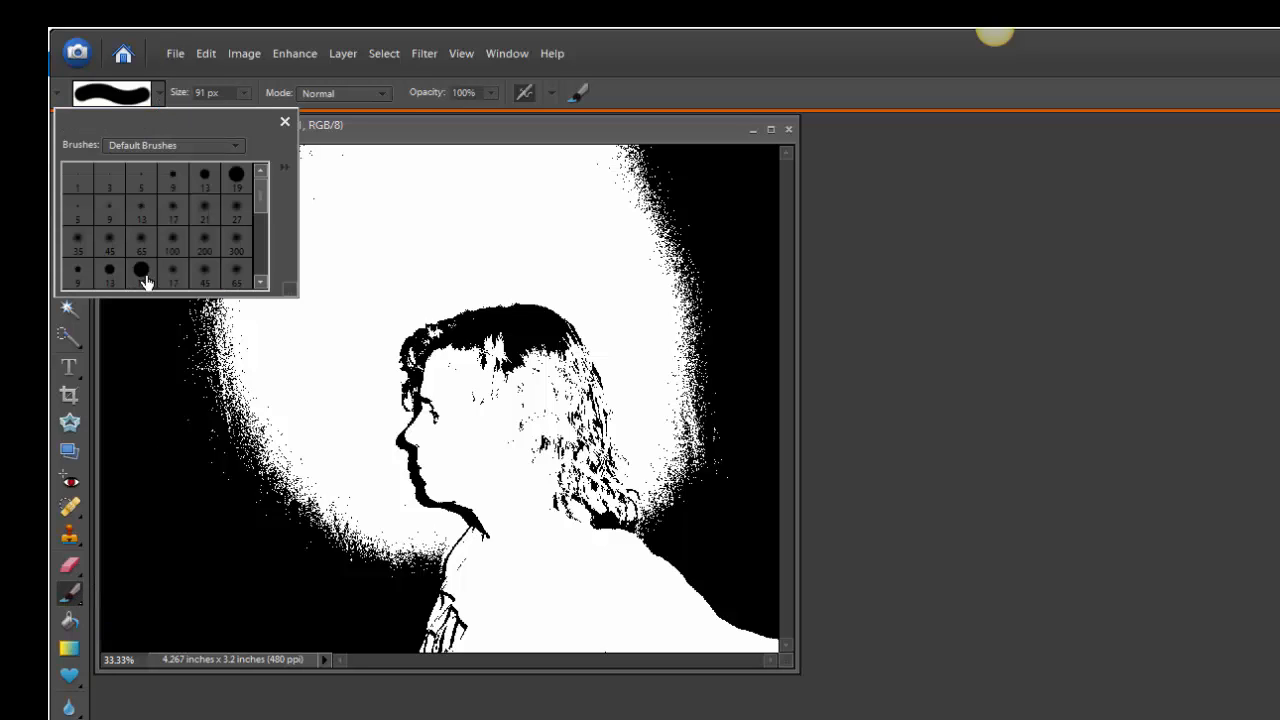
left_click(141, 272)
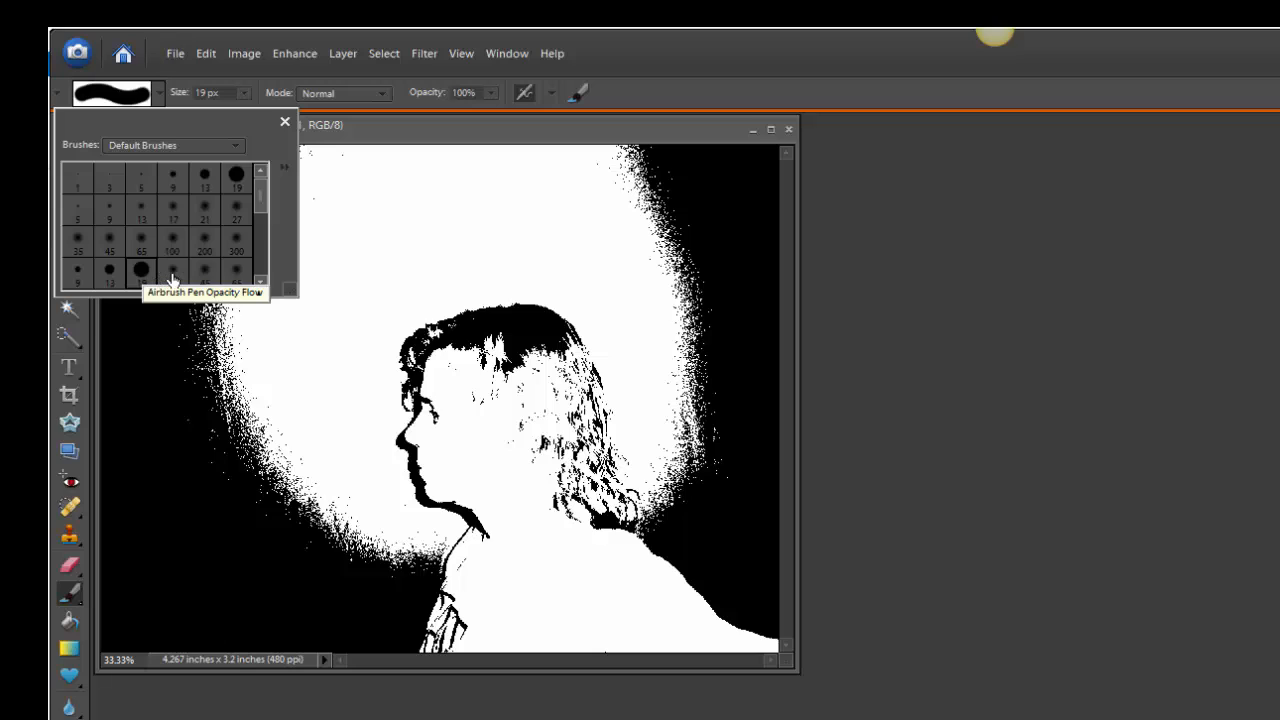
double_click(141, 272)
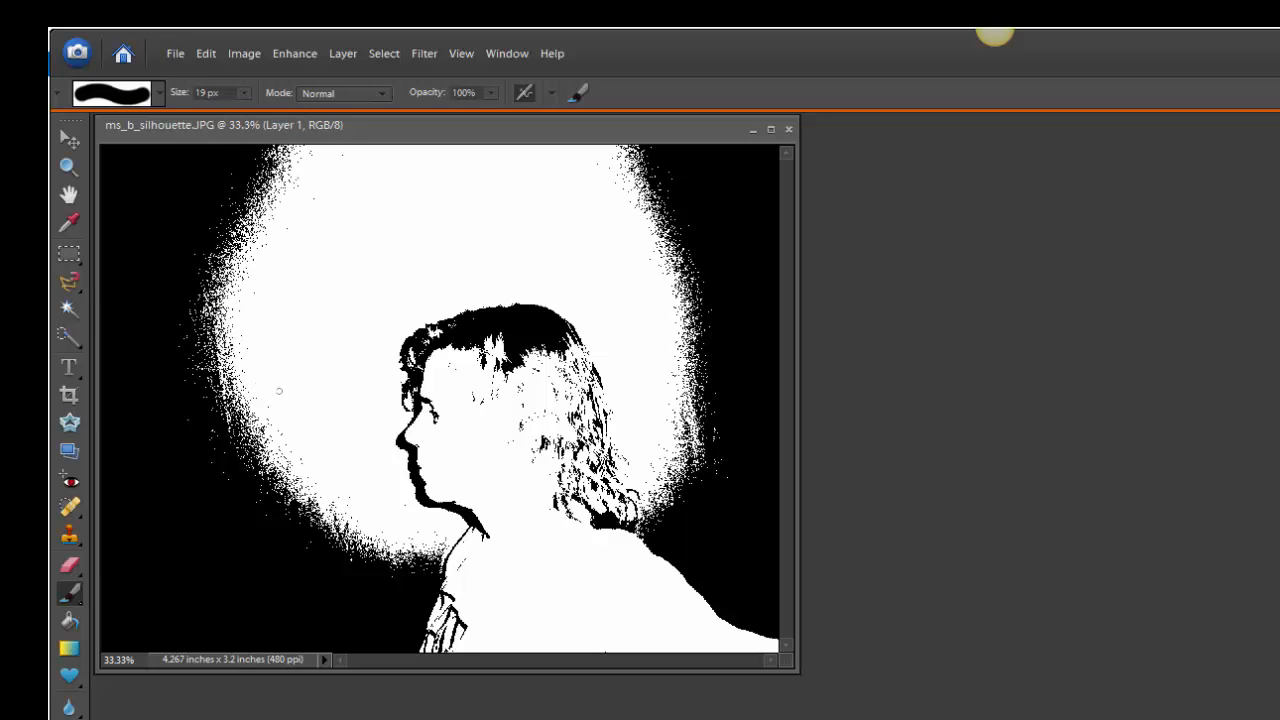
left_click(241, 92)
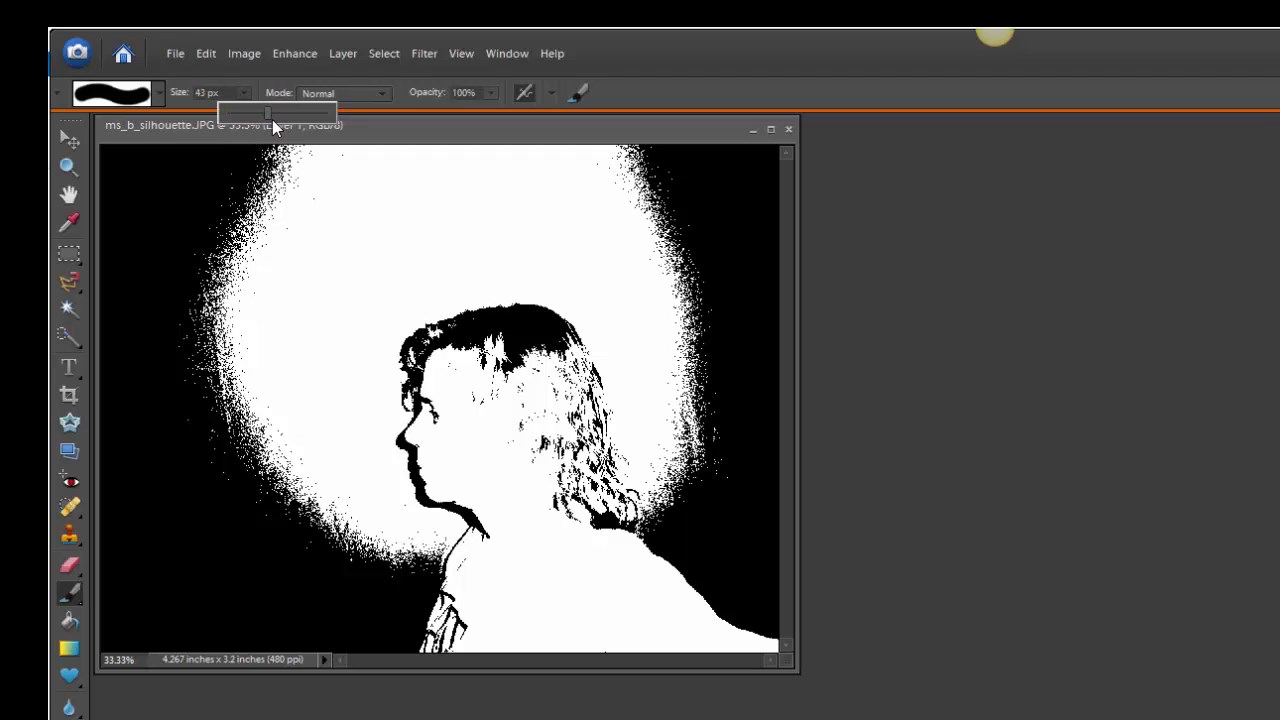
left_click_drag(272, 118, 304, 112)
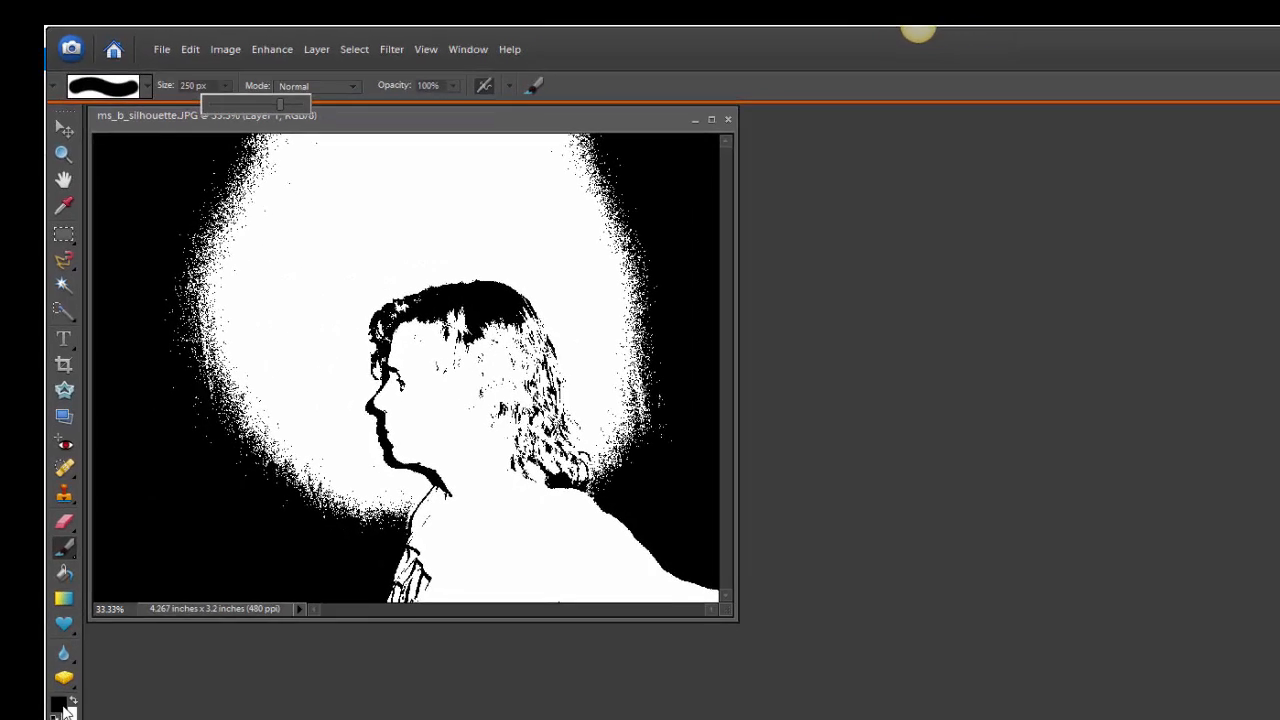
Set the foreground color to white, hex ffffff
left_click(57, 648)
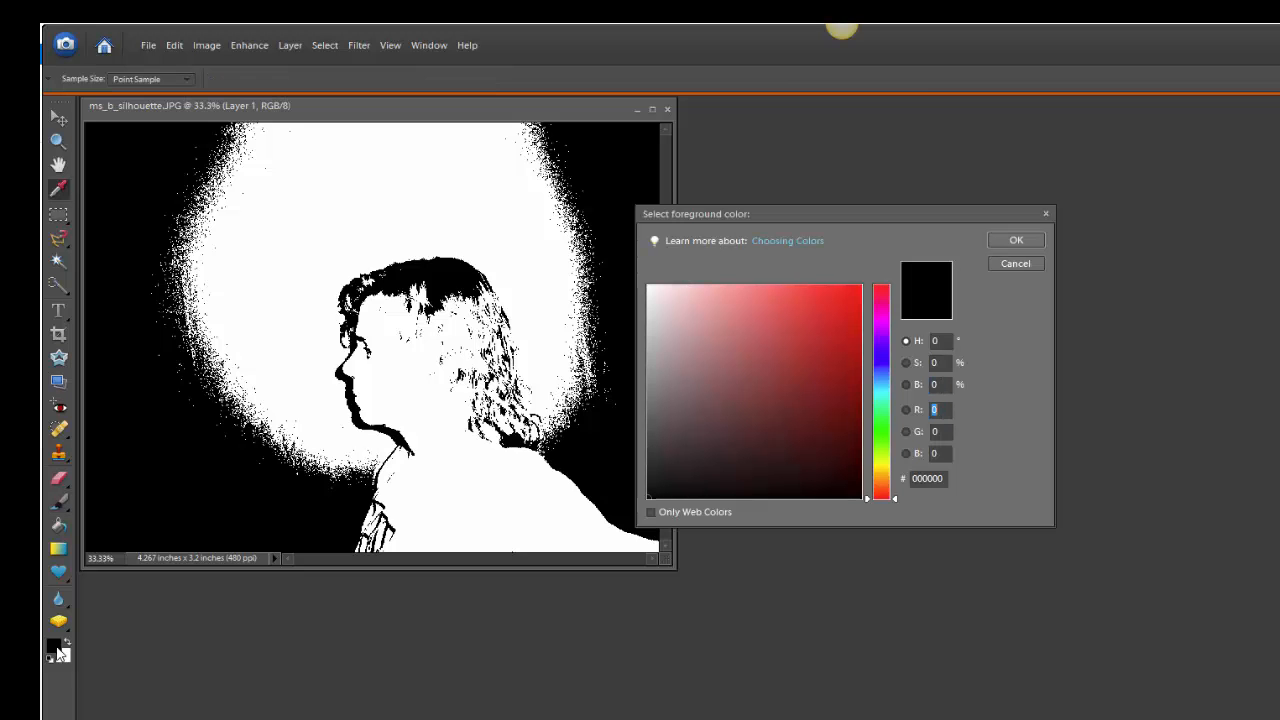
left_click(942, 478)
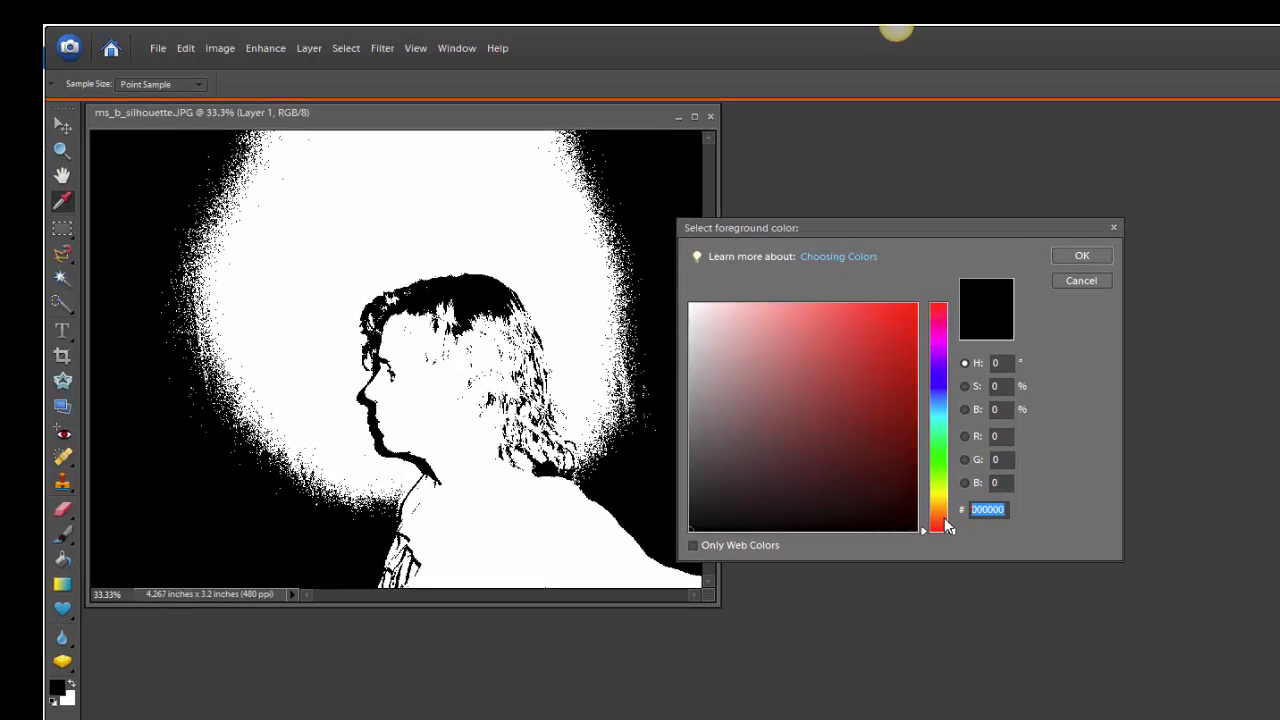
type("ffffff")
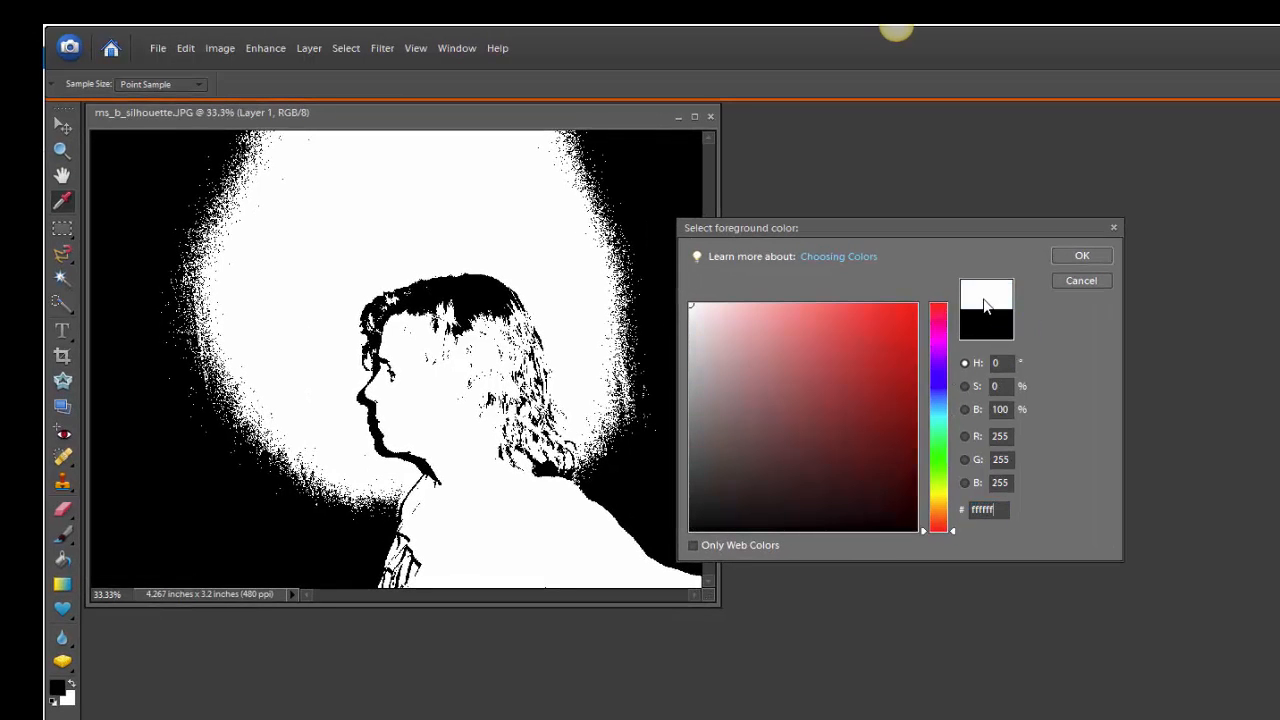
left_click(1082, 256)
Paint white over the black background areas in front of, above and behind the head with the 250 px brush
key("b")
mouse_move(243, 300)
left_mouse_down()
mouse_move(187, 341)
mouse_move(224, 296)
mouse_move(181, 302)
mouse_move(216, 264)
mouse_move(249, 173)
mouse_move(277, 150)
mouse_move(266, 171)
mouse_move(320, 145)
mouse_move(271, 189)
mouse_move(248, 160)
mouse_move(158, 180)
mouse_move(215, 162)
mouse_move(105, 160)
mouse_move(163, 222)
mouse_move(208, 225)
mouse_move(72, 218)
mouse_move(92, 306)
mouse_move(130, 342)
mouse_move(189, 365)
mouse_move(250, 356)
mouse_move(244, 516)
mouse_move(258, 506)
mouse_move(212, 570)
mouse_move(178, 560)
mouse_move(226, 465)
mouse_move(190, 436)
mouse_move(127, 419)
mouse_move(120, 389)
mouse_move(100, 550)
mouse_move(142, 510)
left_mouse_up()
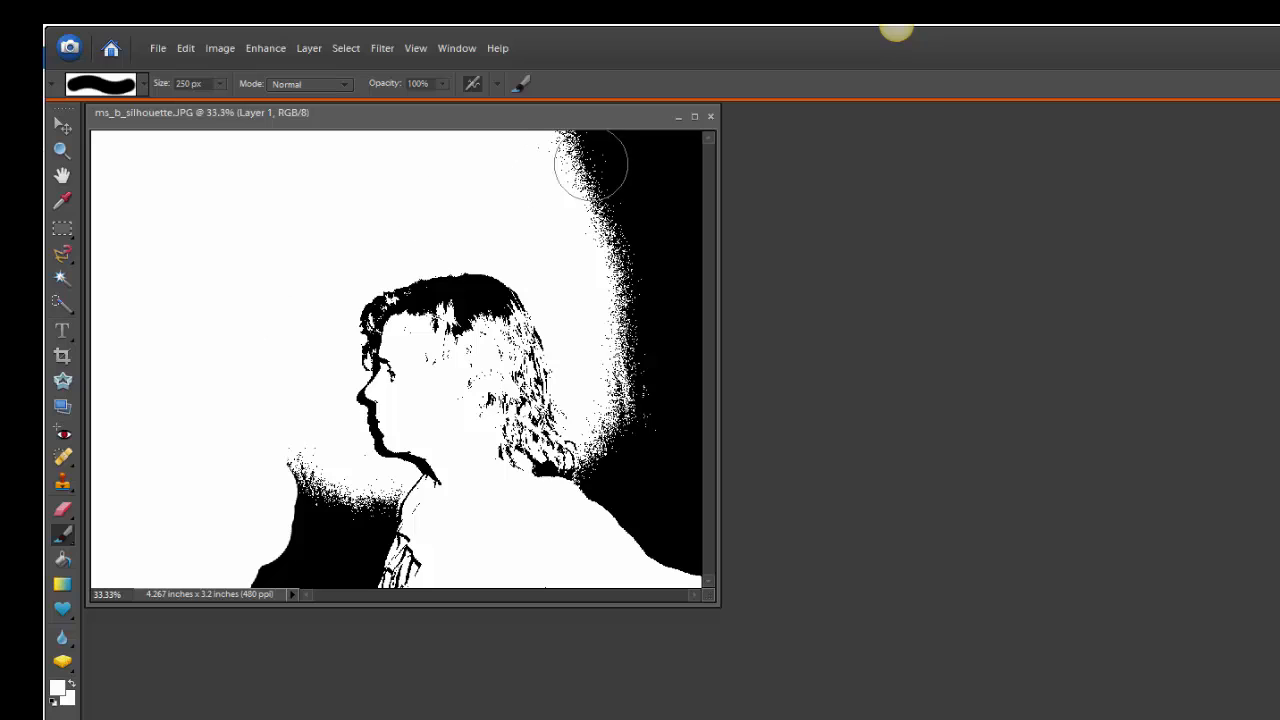
mouse_move(591, 163)
left_mouse_down()
mouse_move(683, 155)
mouse_move(679, 221)
mouse_move(684, 155)
mouse_move(612, 248)
mouse_move(586, 171)
mouse_move(570, 198)
mouse_move(653, 333)
mouse_move(652, 272)
mouse_move(693, 258)
mouse_move(673, 386)
mouse_move(665, 359)
mouse_move(623, 378)
mouse_move(619, 395)
mouse_move(618, 411)
mouse_move(664, 418)
mouse_move(682, 393)
mouse_move(677, 430)
mouse_move(659, 309)
mouse_move(649, 364)
mouse_move(616, 254)
mouse_move(628, 437)
left_mouse_up()
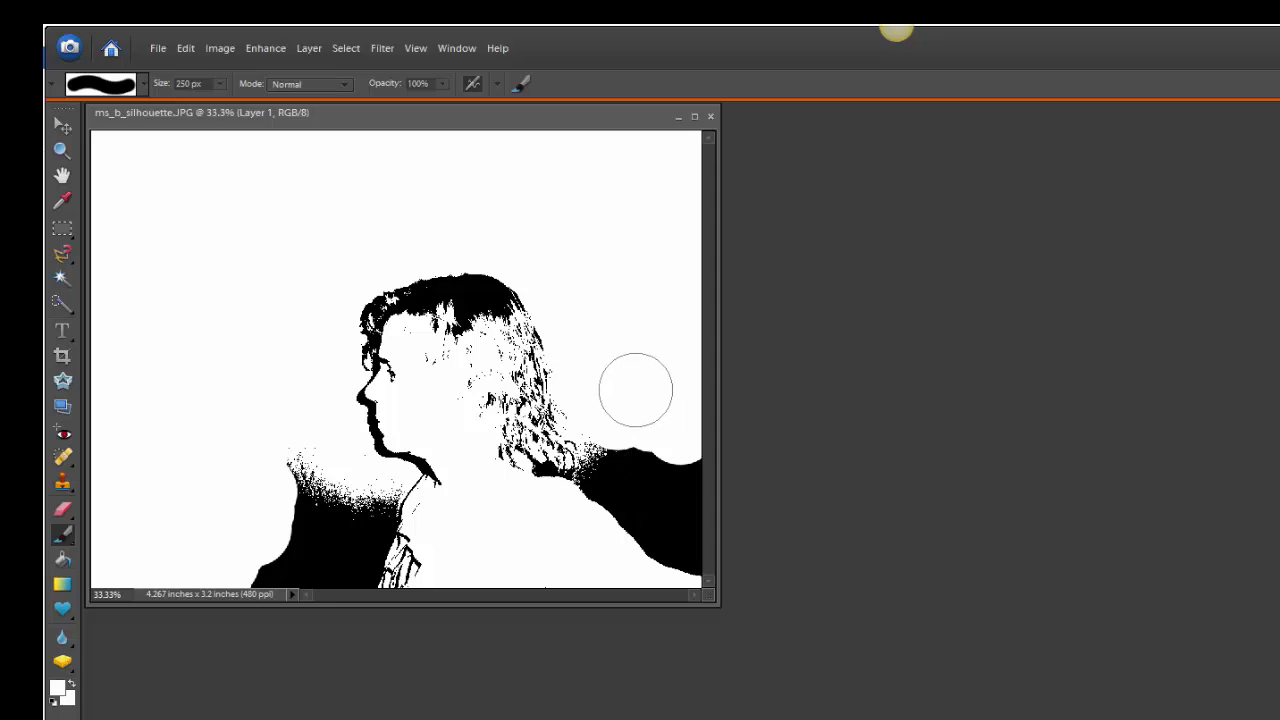
Reduce the brush to 14 px and paint white closely along the outside of the face profile and the front of the neck
key("ctrl+equal")
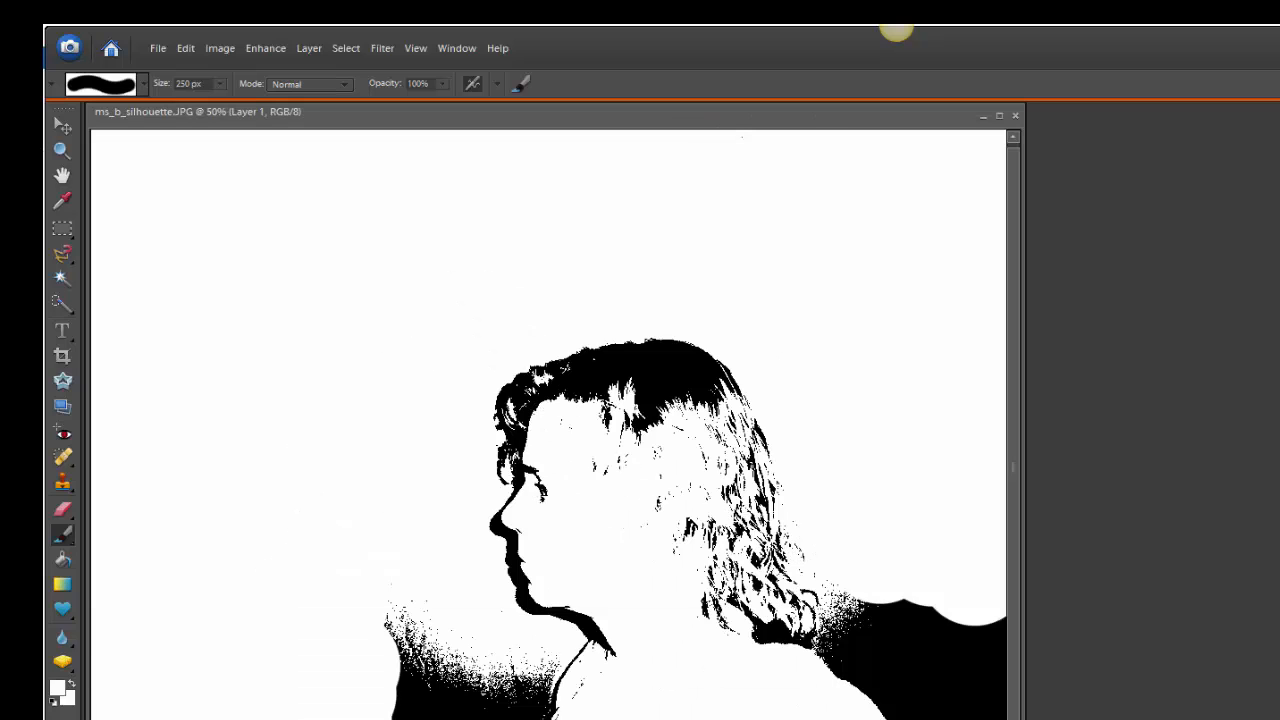
key("ctrl+equal")
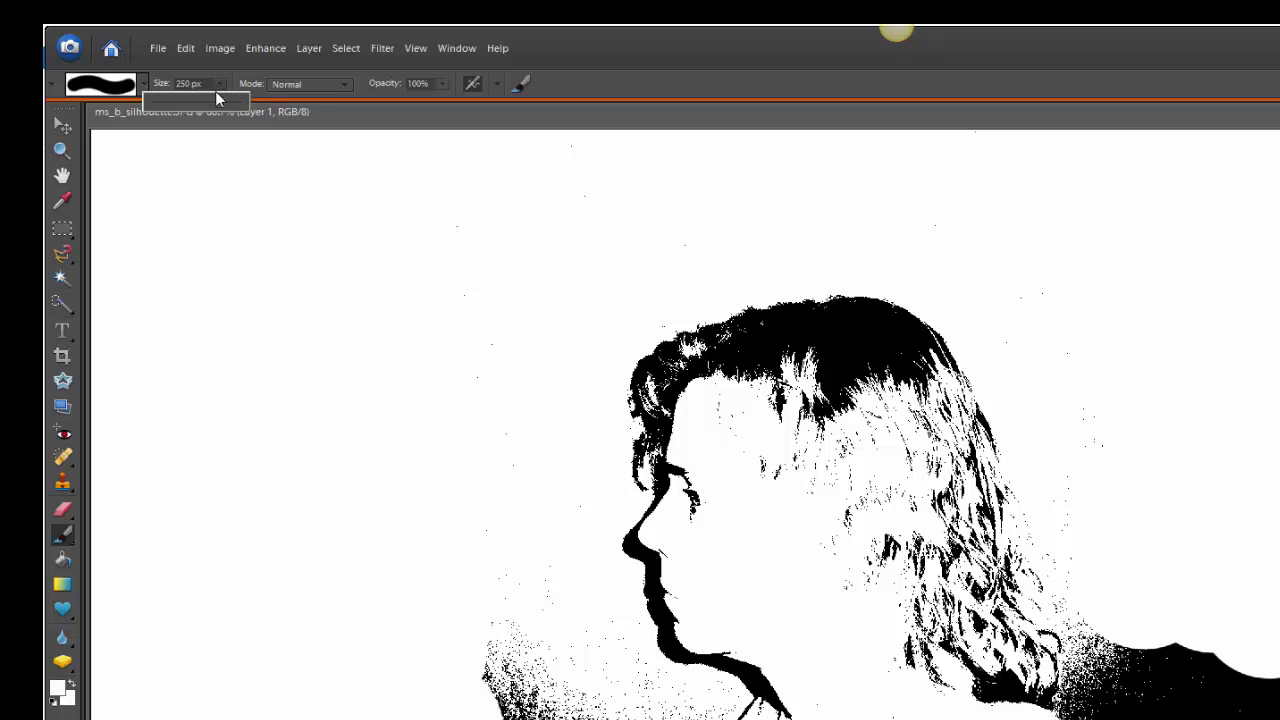
left_click_drag(224, 107, 211, 108)
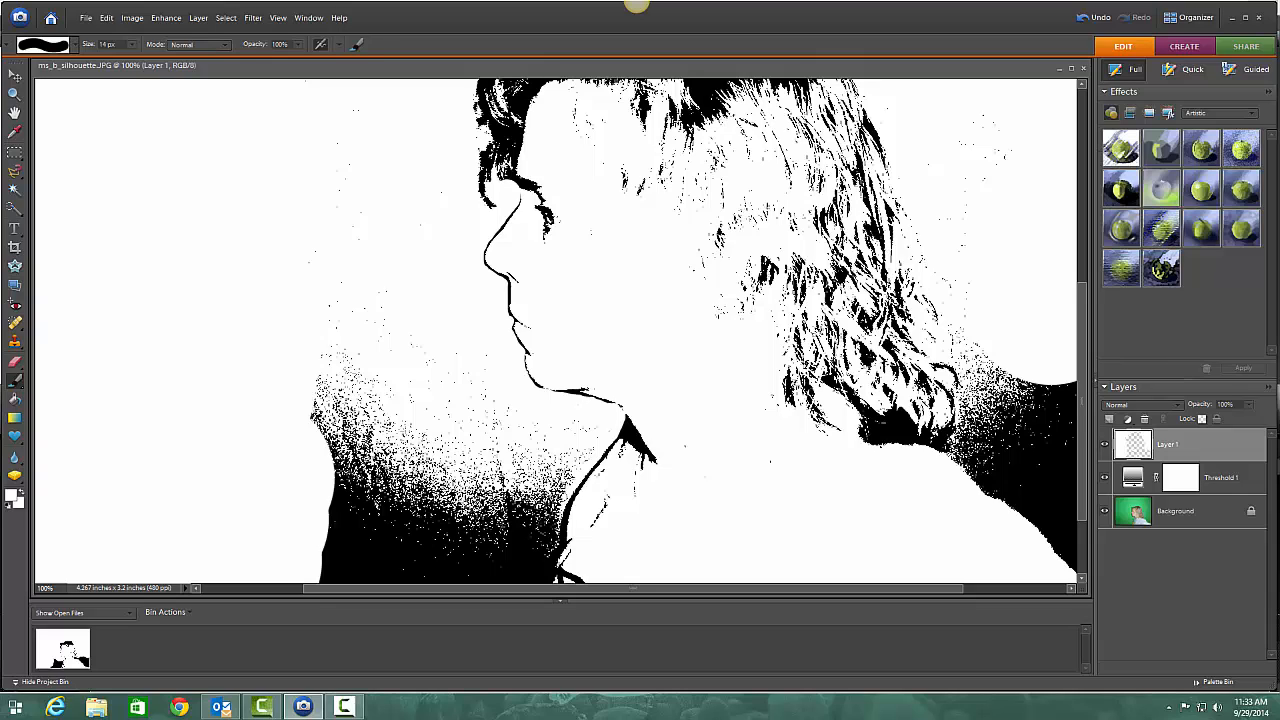
left_click_drag(560, 510, 556, 525)
left_click_drag(548, 558, 548, 572)
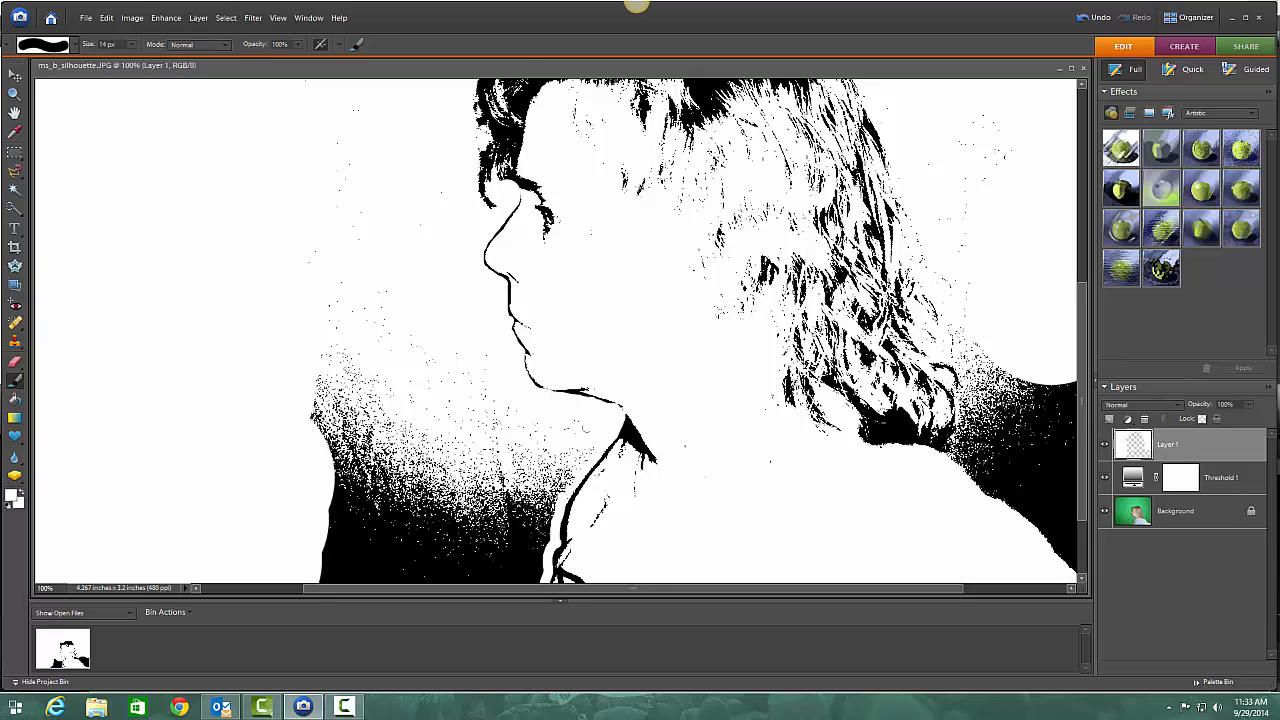
Enlarge the brush to 43 px and paint white over the remaining black background below the chin and behind the shoulder
left_click(132, 46)
left_click_drag(322, 325, 348, 136)
mouse_move(331, 355)
left_mouse_down()
mouse_move(331, 393)
mouse_move(306, 395)
mouse_move(372, 440)
mouse_move(417, 344)
left_mouse_up()
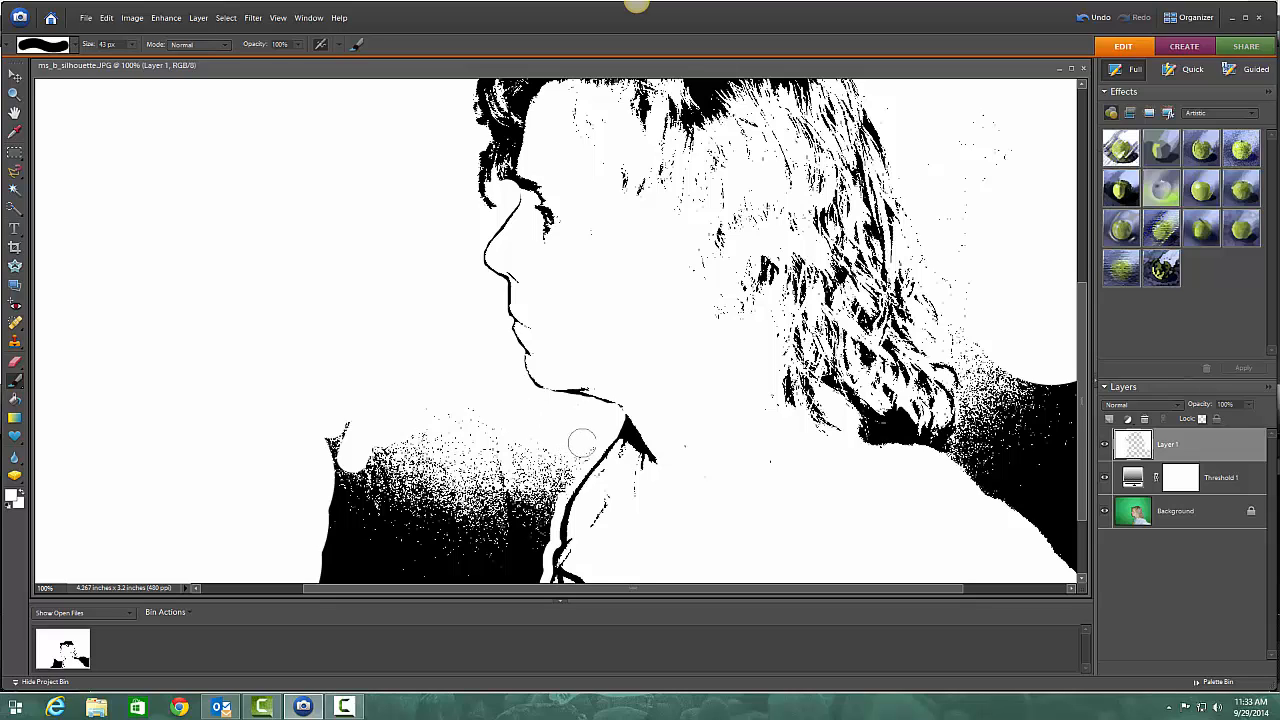
left_click_drag(576, 459, 541, 516)
mouse_move(541, 517)
left_mouse_down()
mouse_move(536, 574)
mouse_move(528, 507)
mouse_move(556, 450)
mouse_move(485, 484)
mouse_move(526, 461)
mouse_move(489, 542)
mouse_move(511, 523)
mouse_move(513, 578)
mouse_move(495, 575)
mouse_move(480, 542)
mouse_move(493, 499)
mouse_move(466, 569)
left_mouse_up()
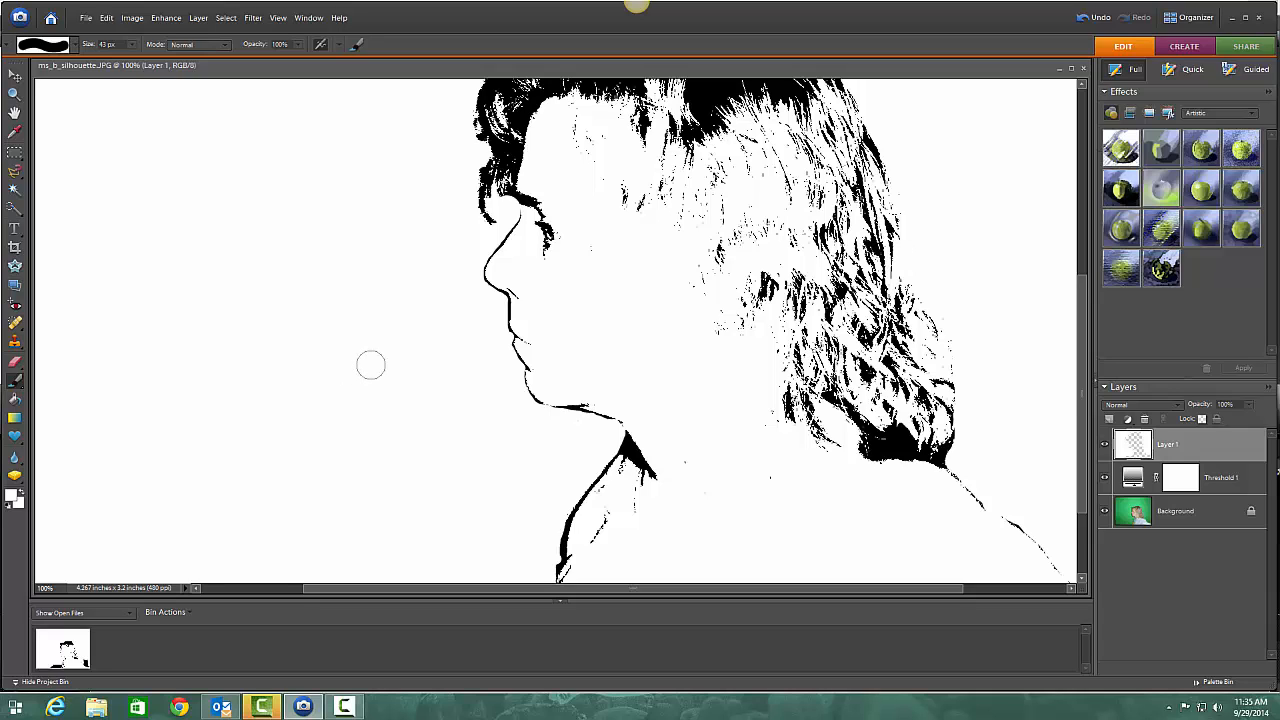
key("ctrl+minus")
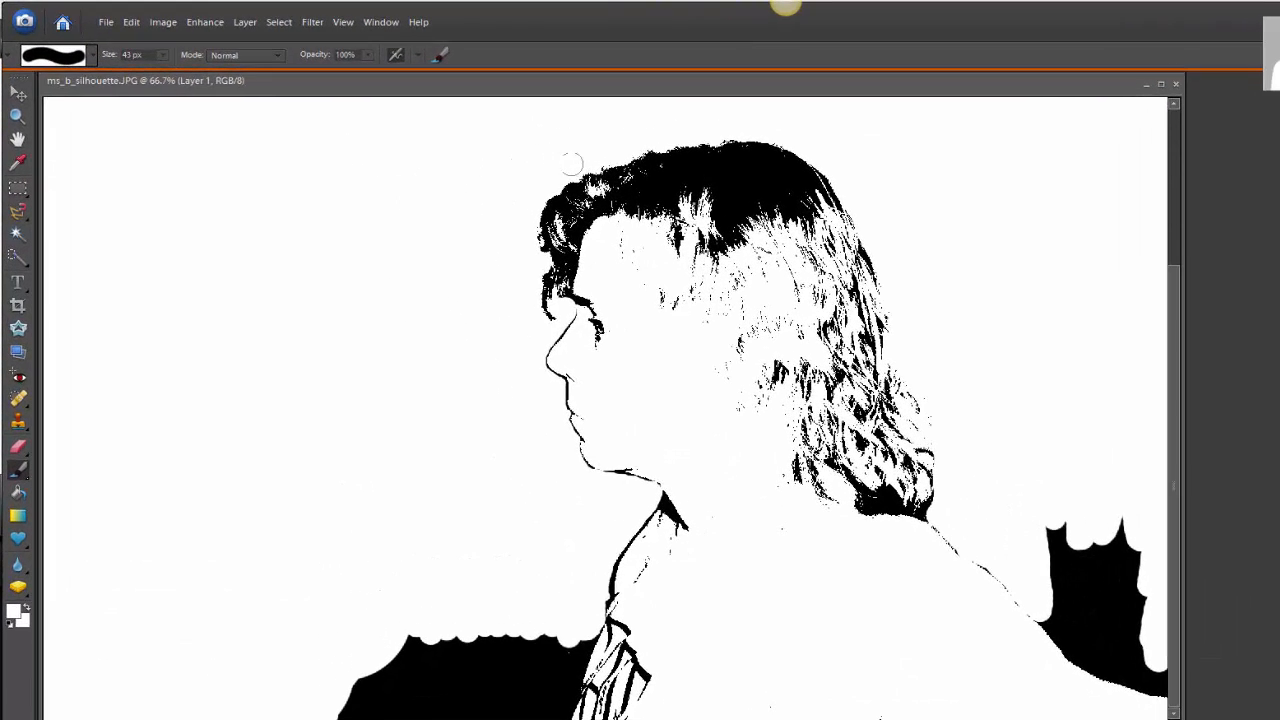
mouse_move(1053, 502)
left_mouse_down()
mouse_move(1053, 543)
mouse_move(1094, 537)
mouse_move(1129, 554)
mouse_move(1125, 566)
mouse_move(1136, 556)
mouse_move(1162, 673)
left_mouse_up()
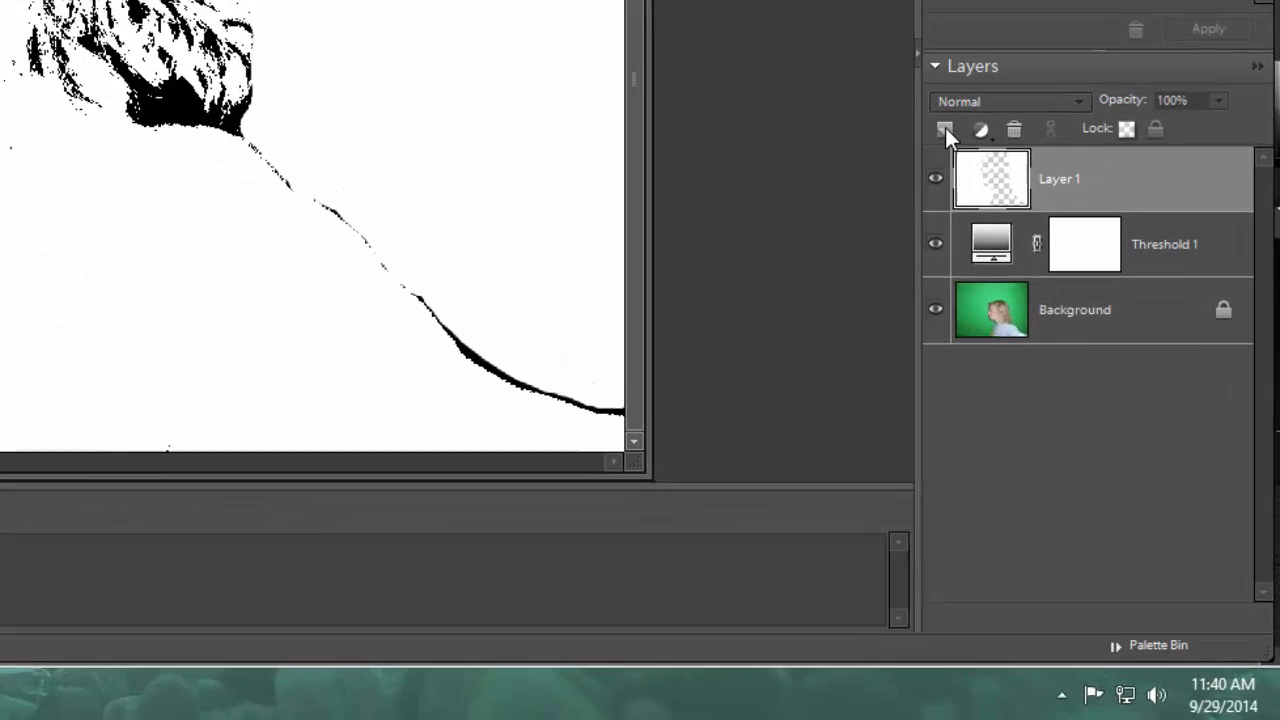
Add another new layer on top and set the foreground color to black, hex 000000
left_click(945, 131)
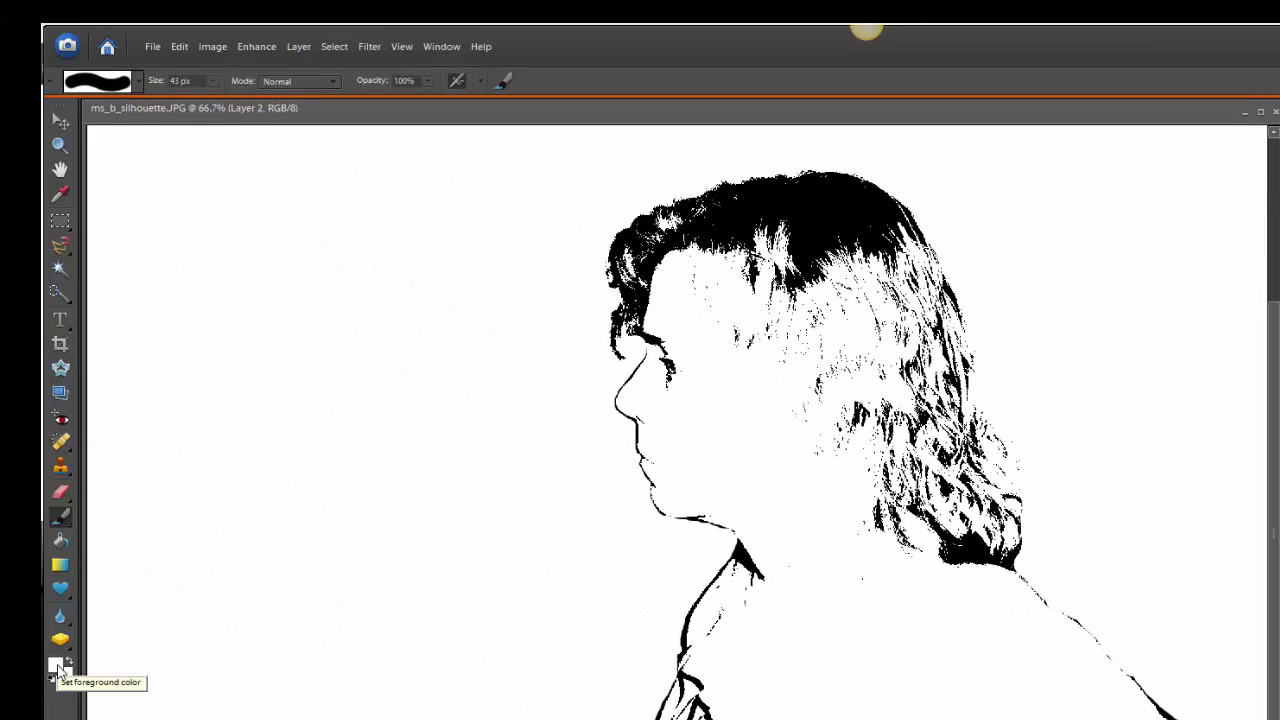
left_click(57, 667)
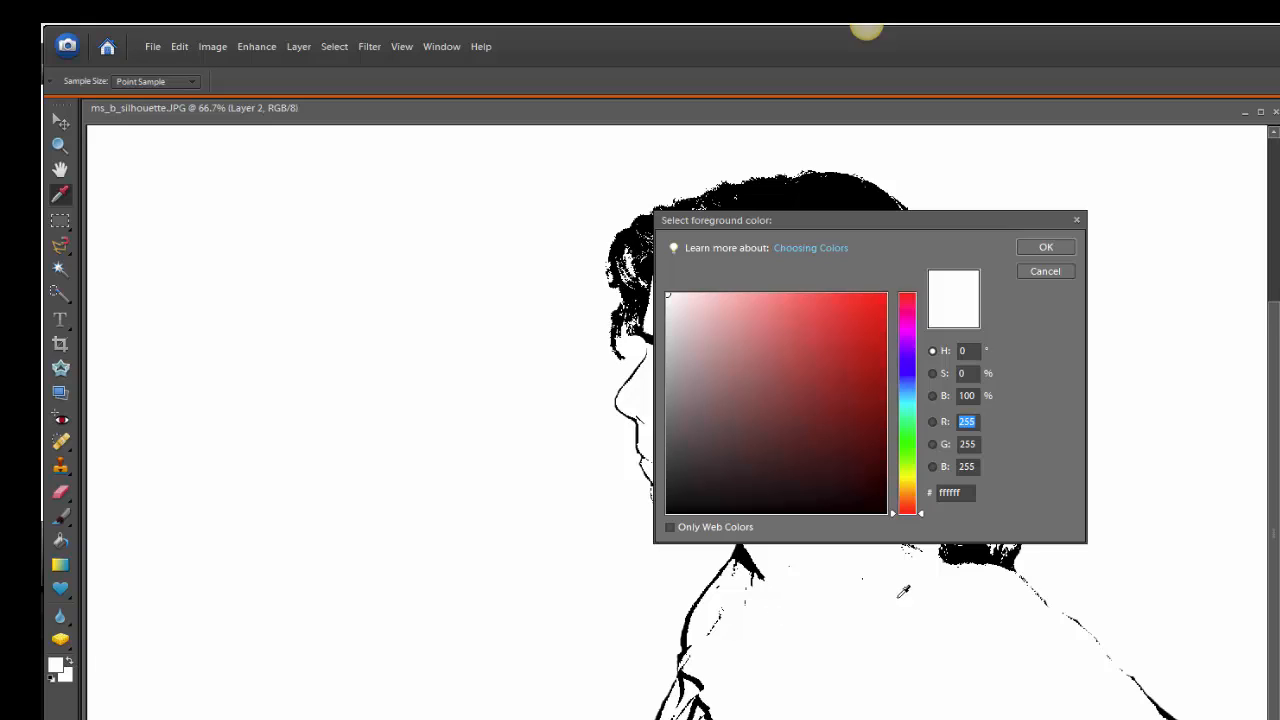
left_click(966, 492)
type("000000")
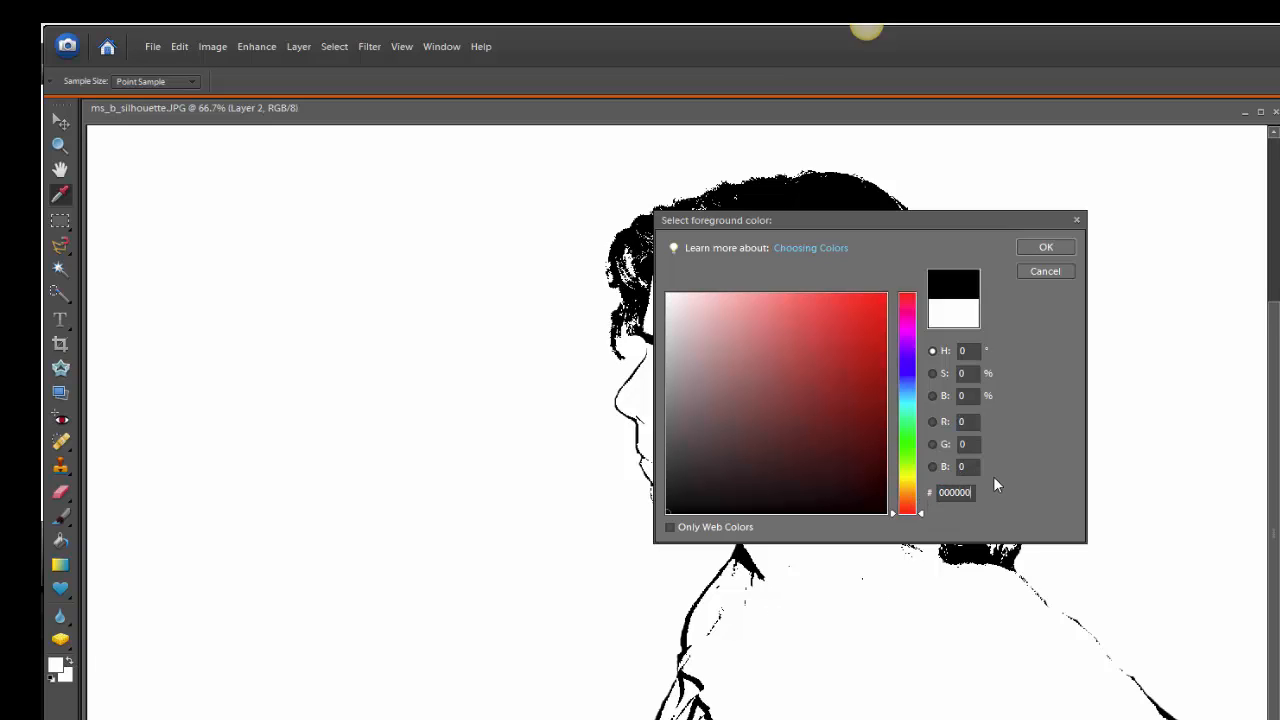
left_click(1046, 249)
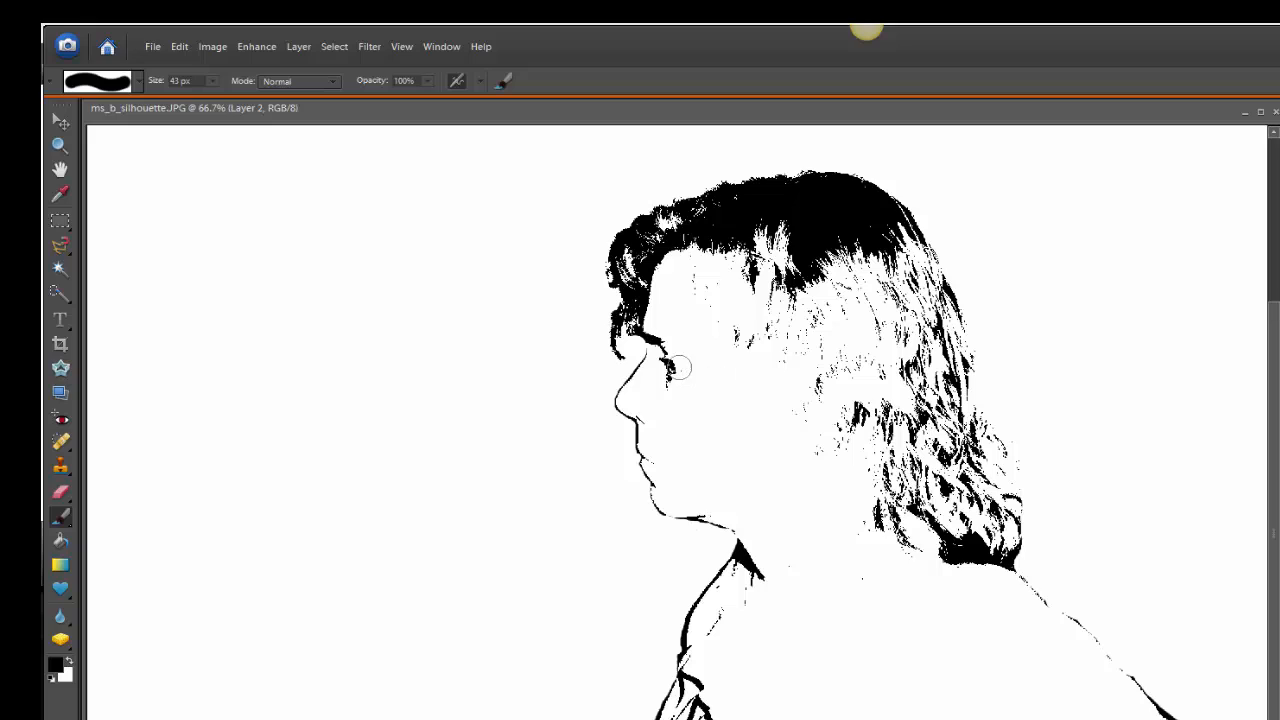
Paint the inside of the head and body outline solid black on the new layer, starting from the eye with the 43 px brush
mouse_move(677, 366)
left_mouse_down()
mouse_move(705, 392)
mouse_move(725, 356)
mouse_move(741, 355)
mouse_move(734, 414)
mouse_move(752, 411)
mouse_move(787, 362)
mouse_move(780, 396)
mouse_move(795, 436)
mouse_move(833, 361)
mouse_move(853, 355)
mouse_move(869, 362)
mouse_move(860, 441)
mouse_move(927, 359)
mouse_move(919, 428)
mouse_move(920, 351)
mouse_move(906, 373)
mouse_move(831, 350)
left_mouse_up()
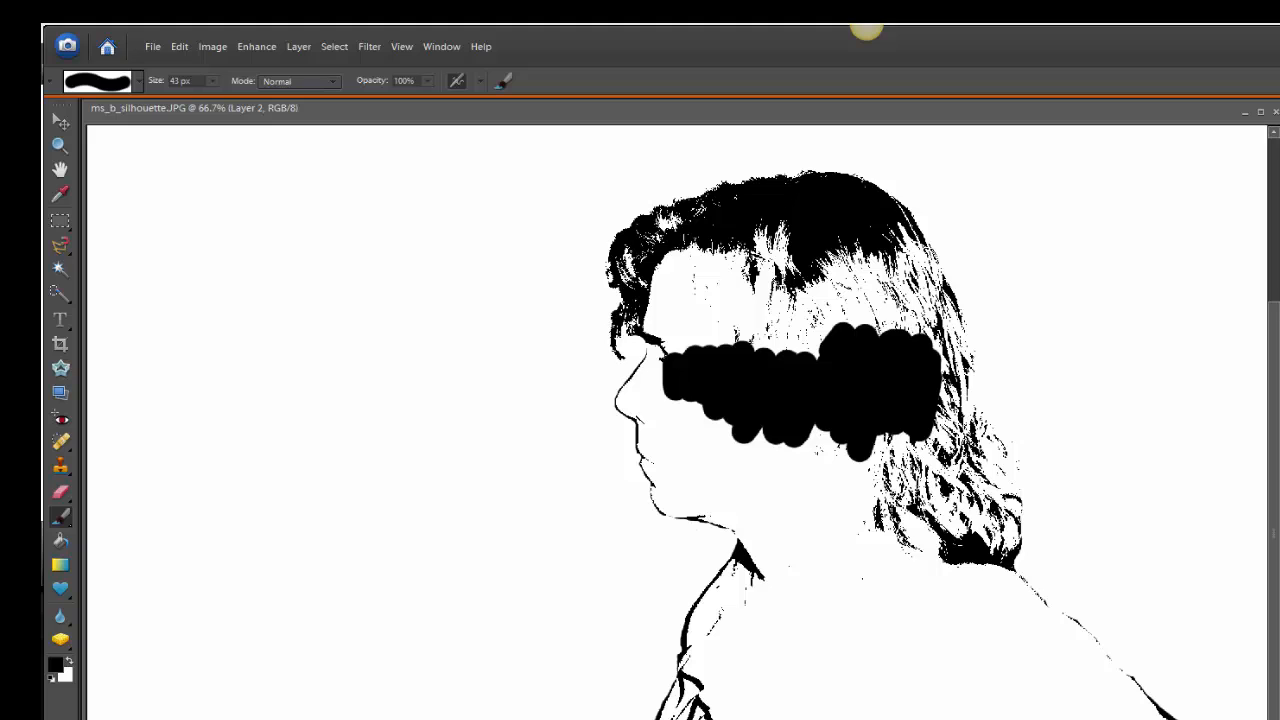
left_click(866, 25)
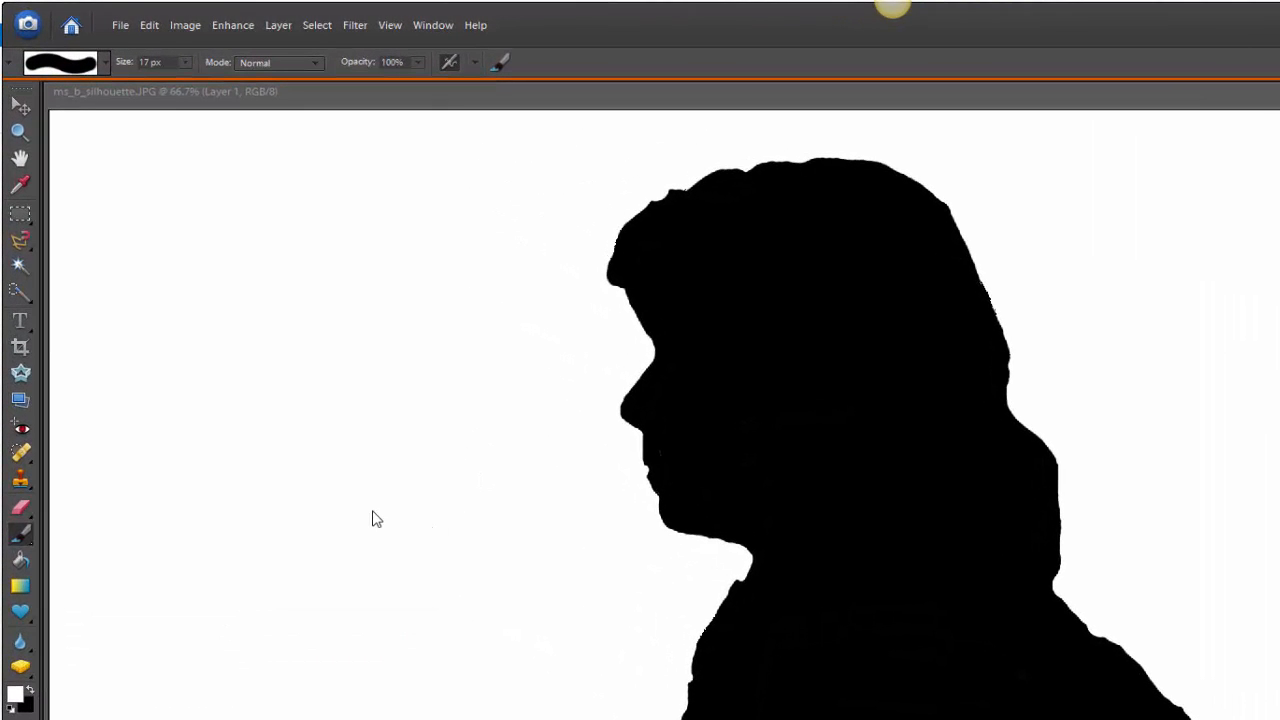
Crop the image to about 3.15 by 2.35 inches, trimming the empty white area in front of the face, and flatten all layers
left_click(20, 347)
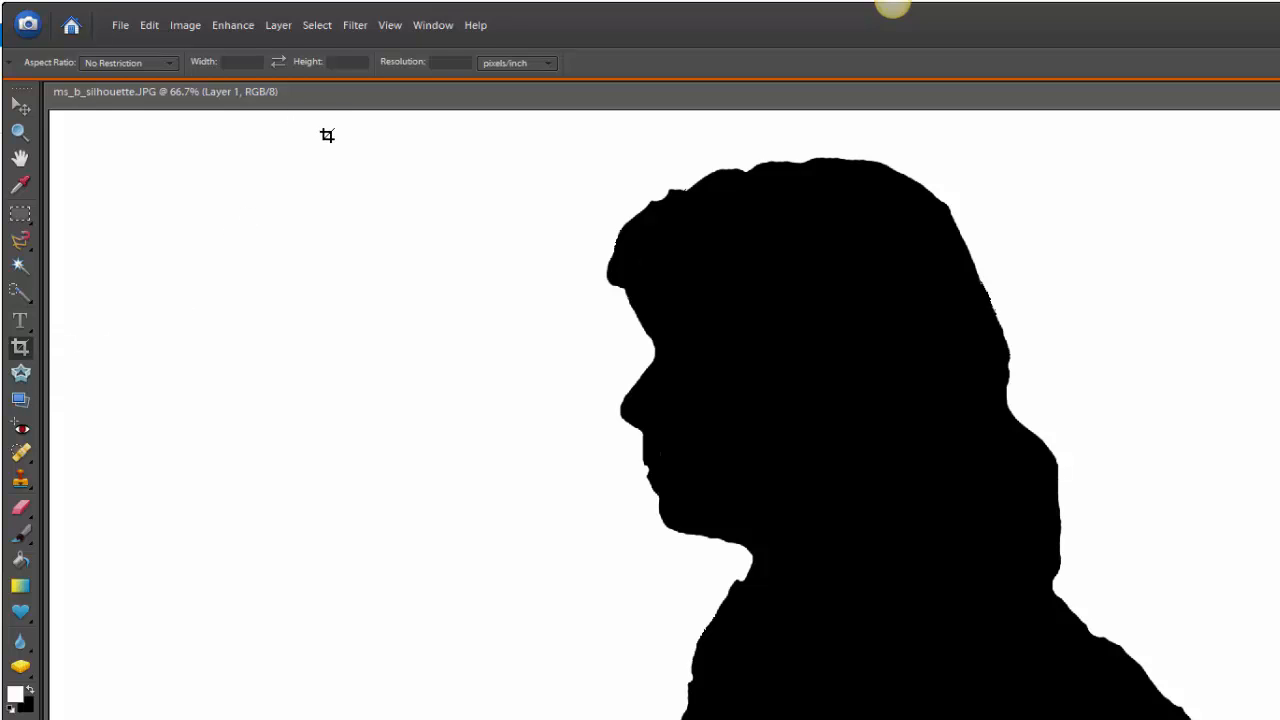
left_click_drag(330, 113, 1071, 719)
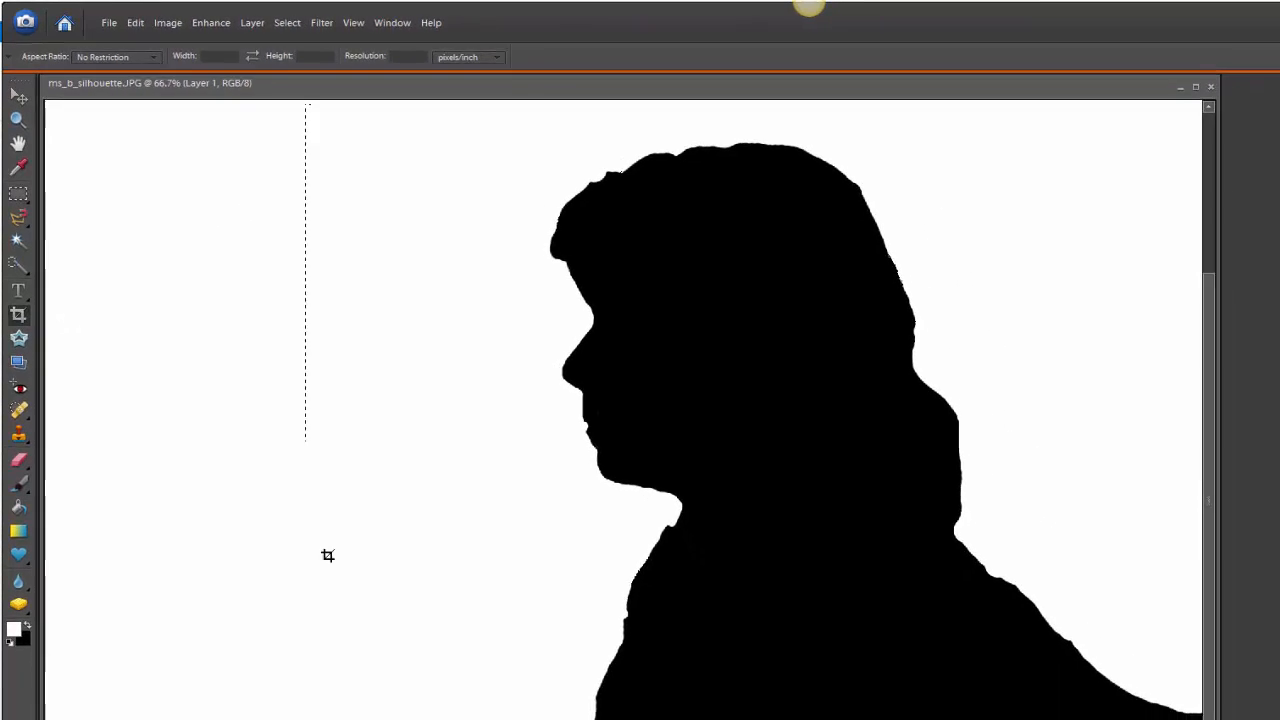
left_click_drag(896, 682, 1106, 682)
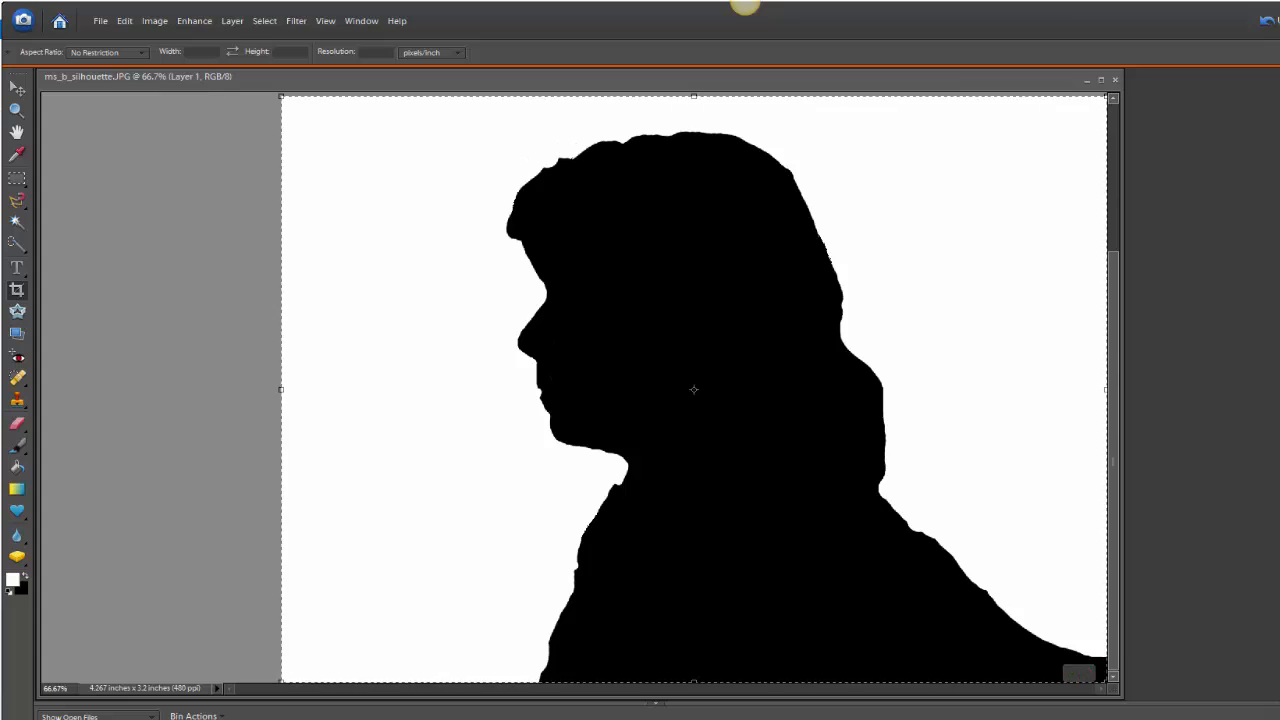
left_click_drag(284, 388, 321, 388)
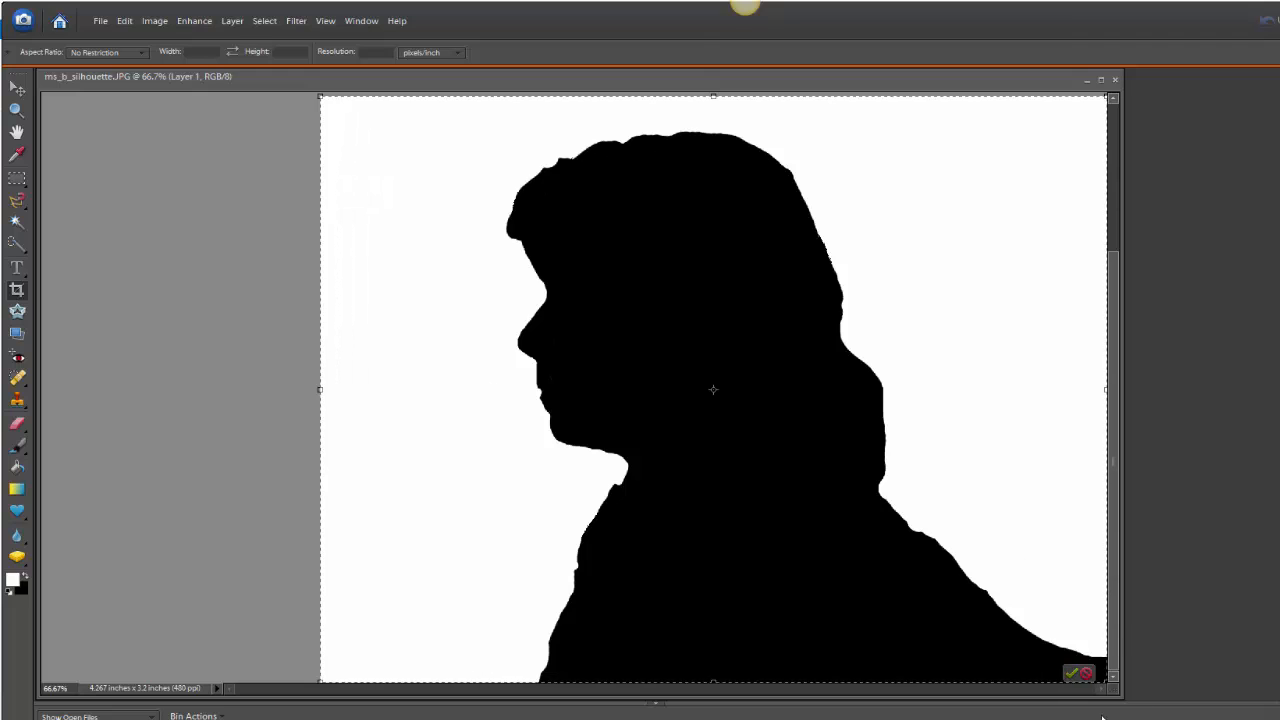
left_click(1073, 675)
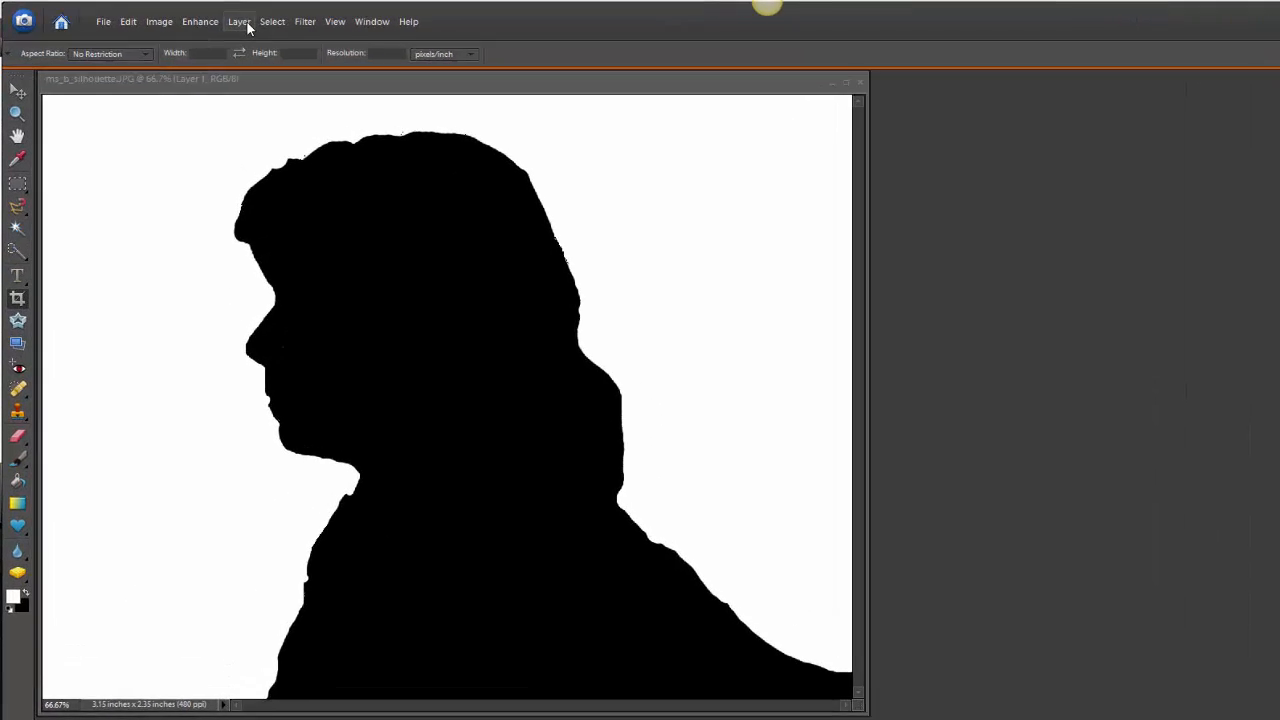
left_click(242, 21)
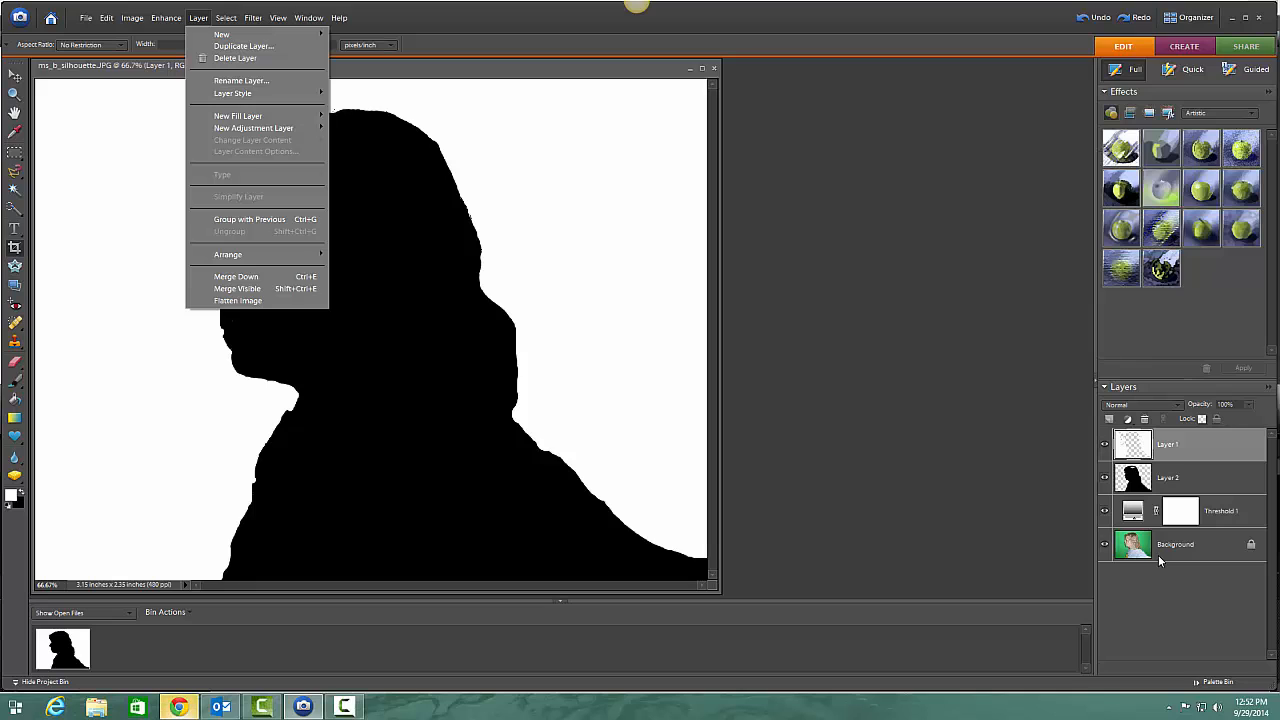
left_click(290, 301)
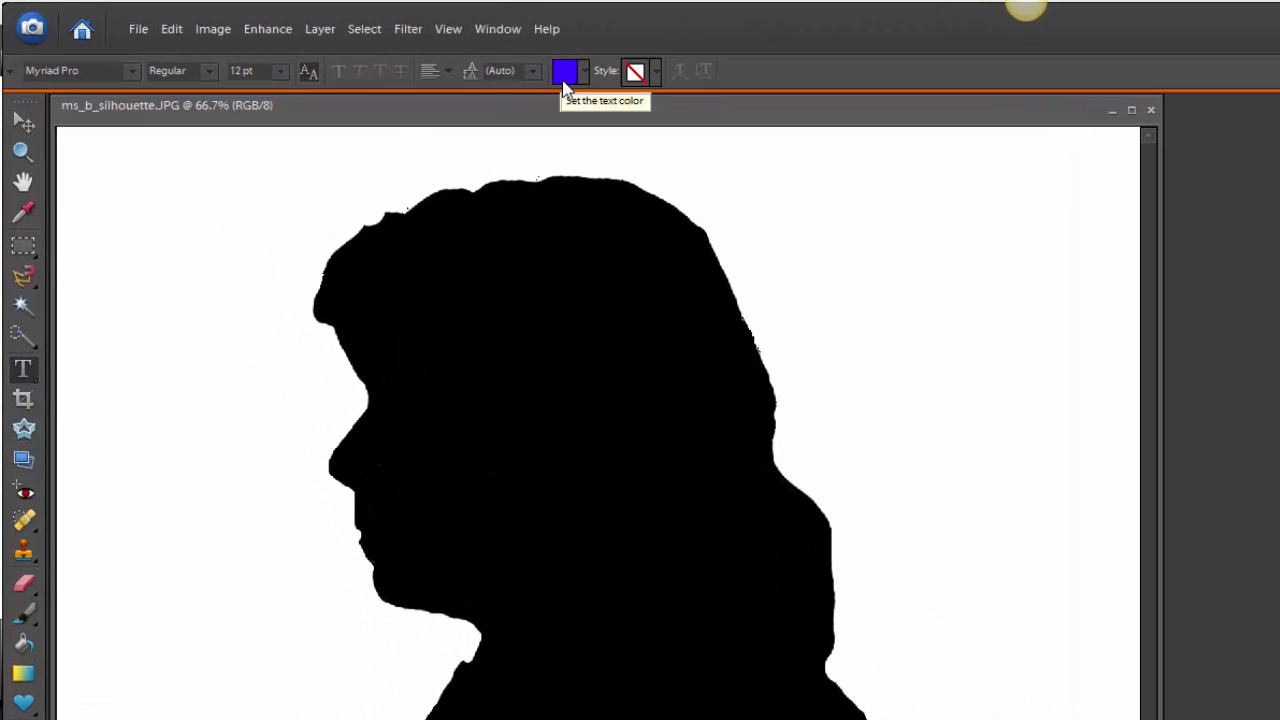
Add the text "Creative" in black at 24 pt in the white area in front of the forehead
left_click(584, 74)
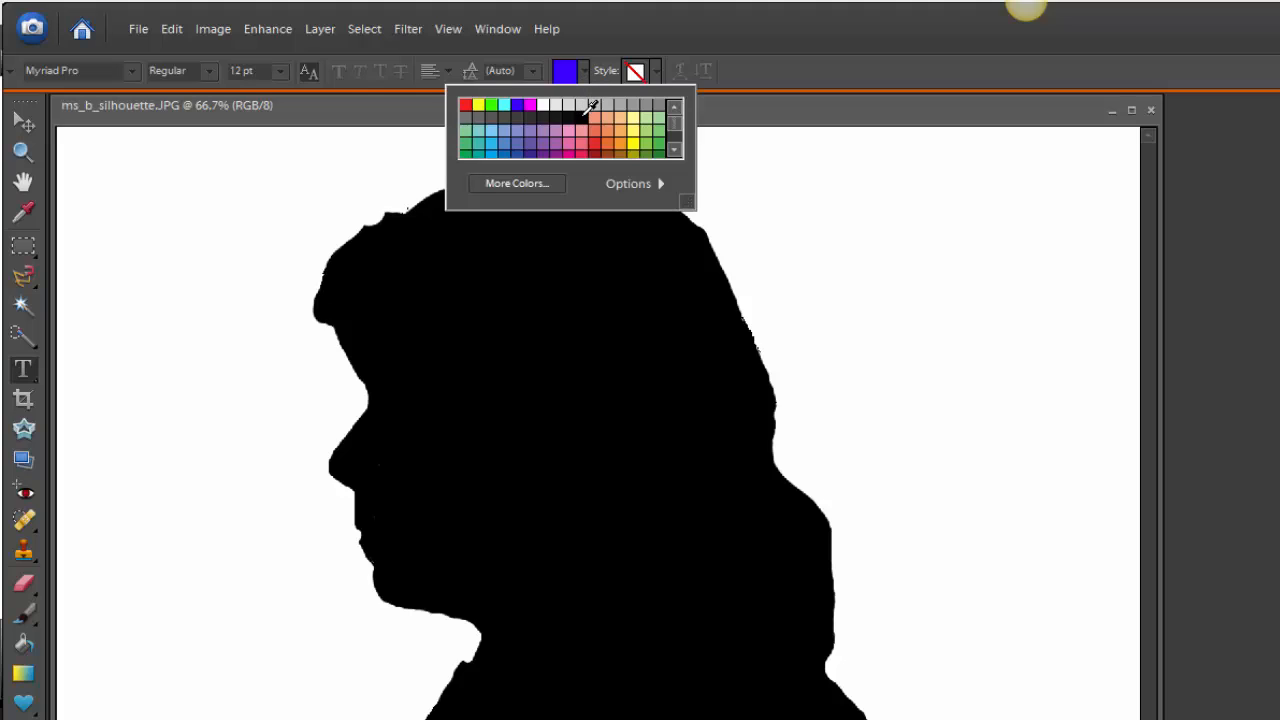
left_click(581, 116)
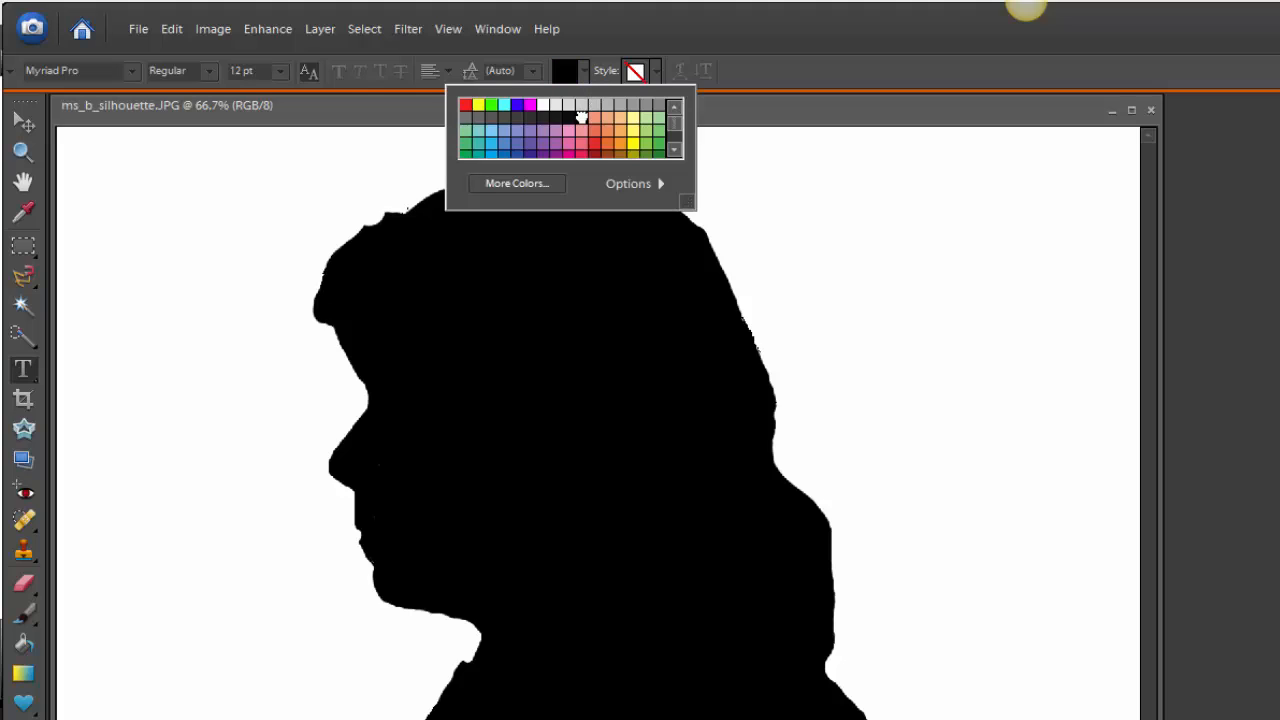
left_click(96, 385)
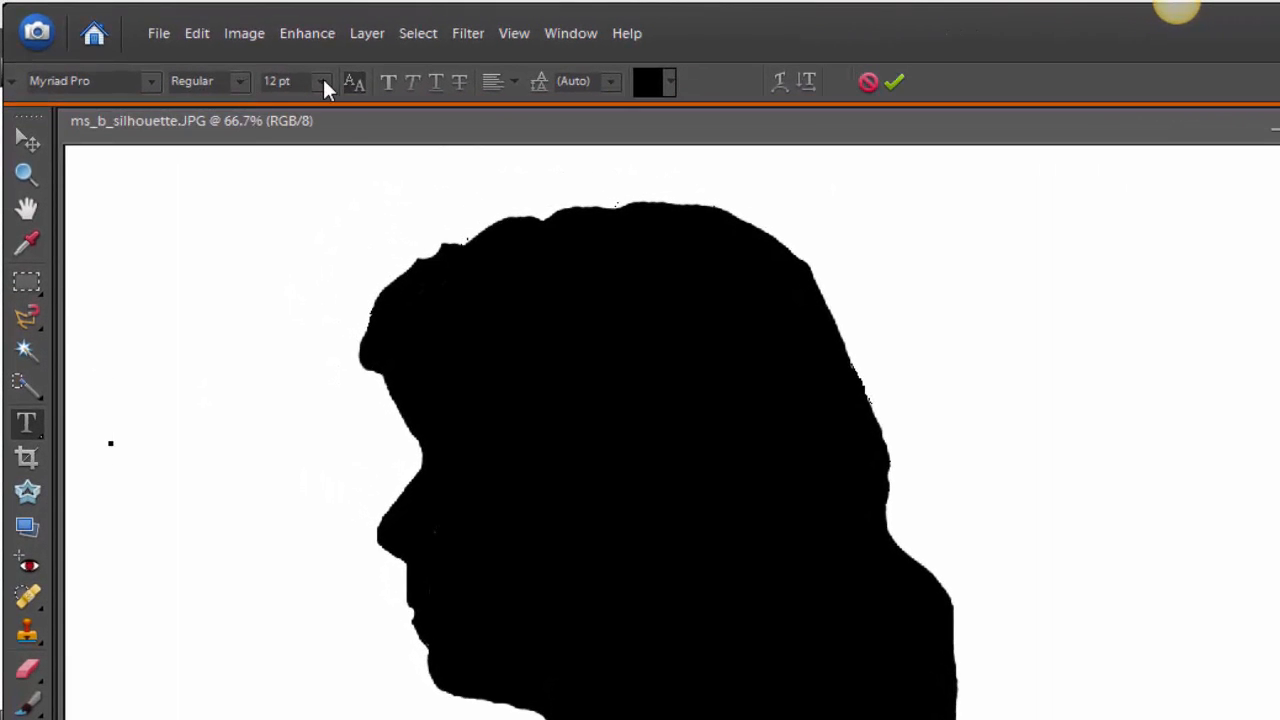
left_click(322, 82)
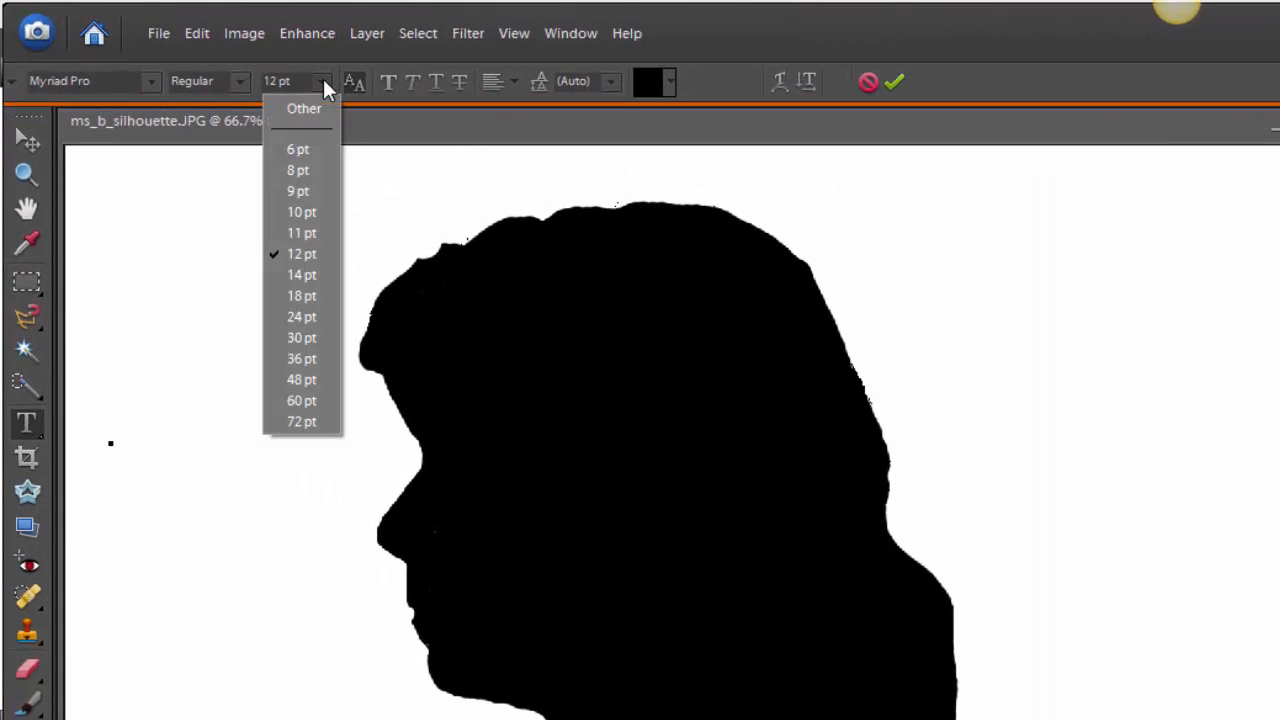
left_click(311, 322)
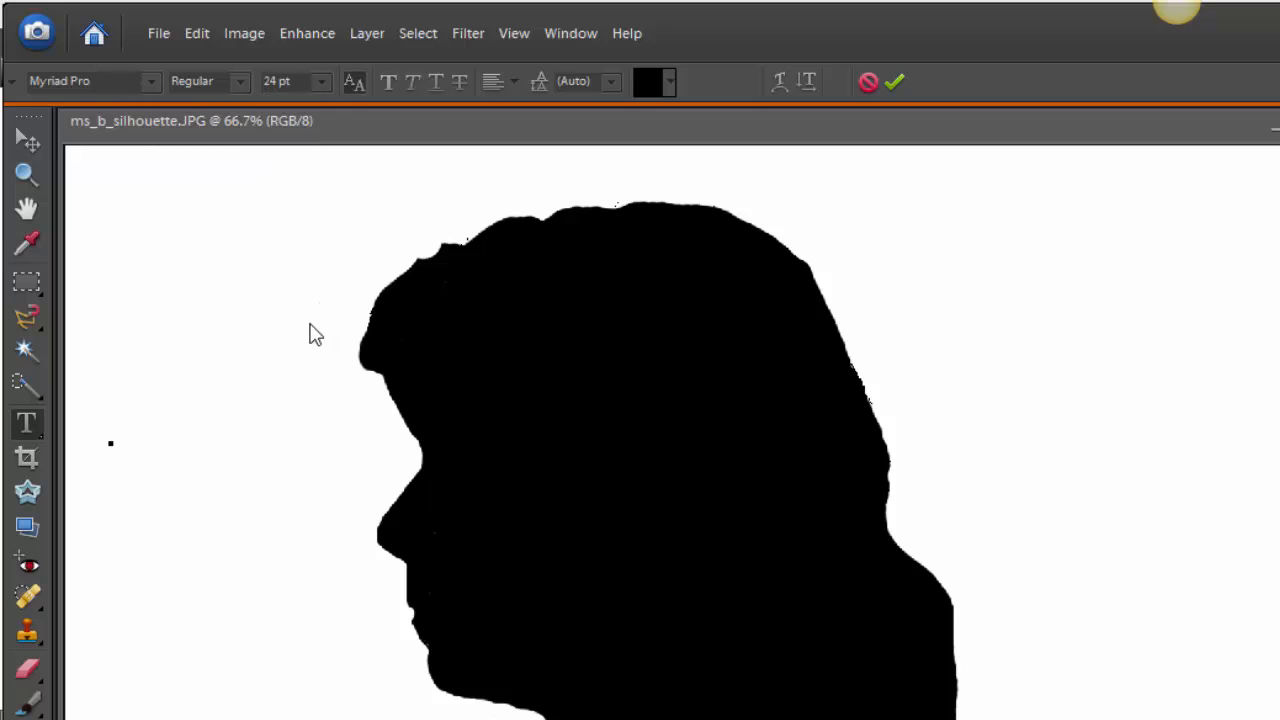
type("C")
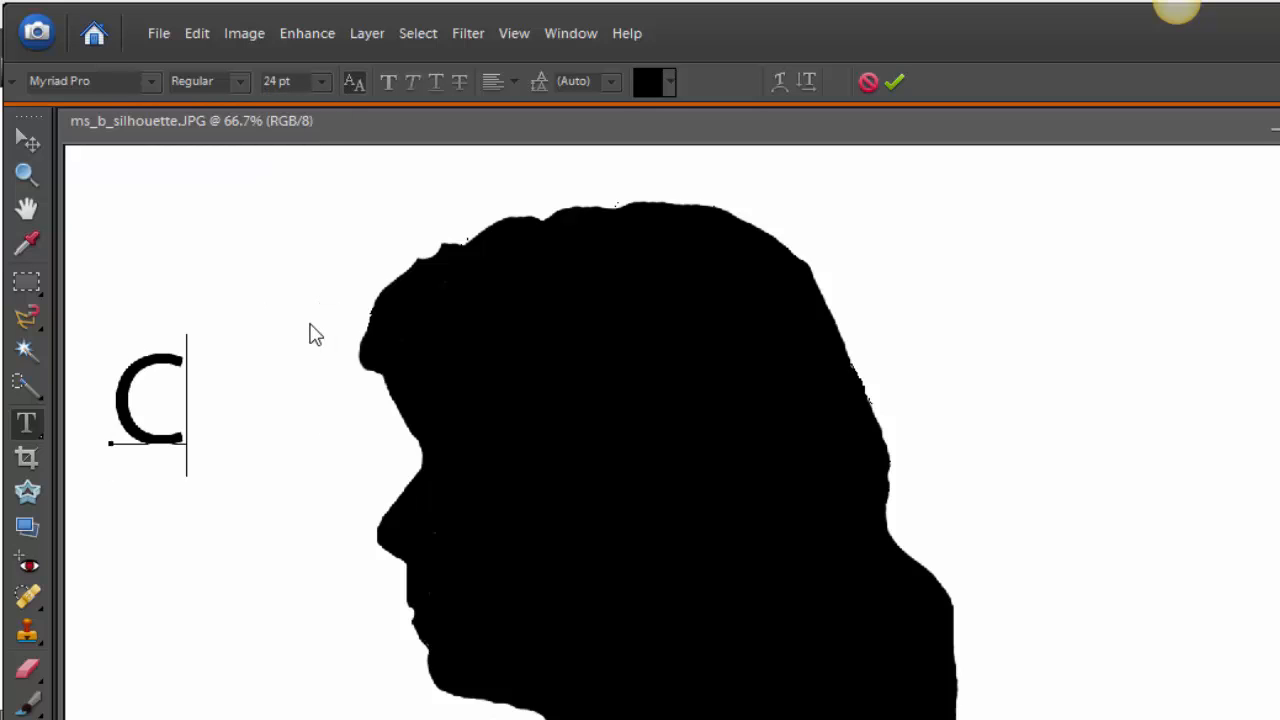
type("reative")
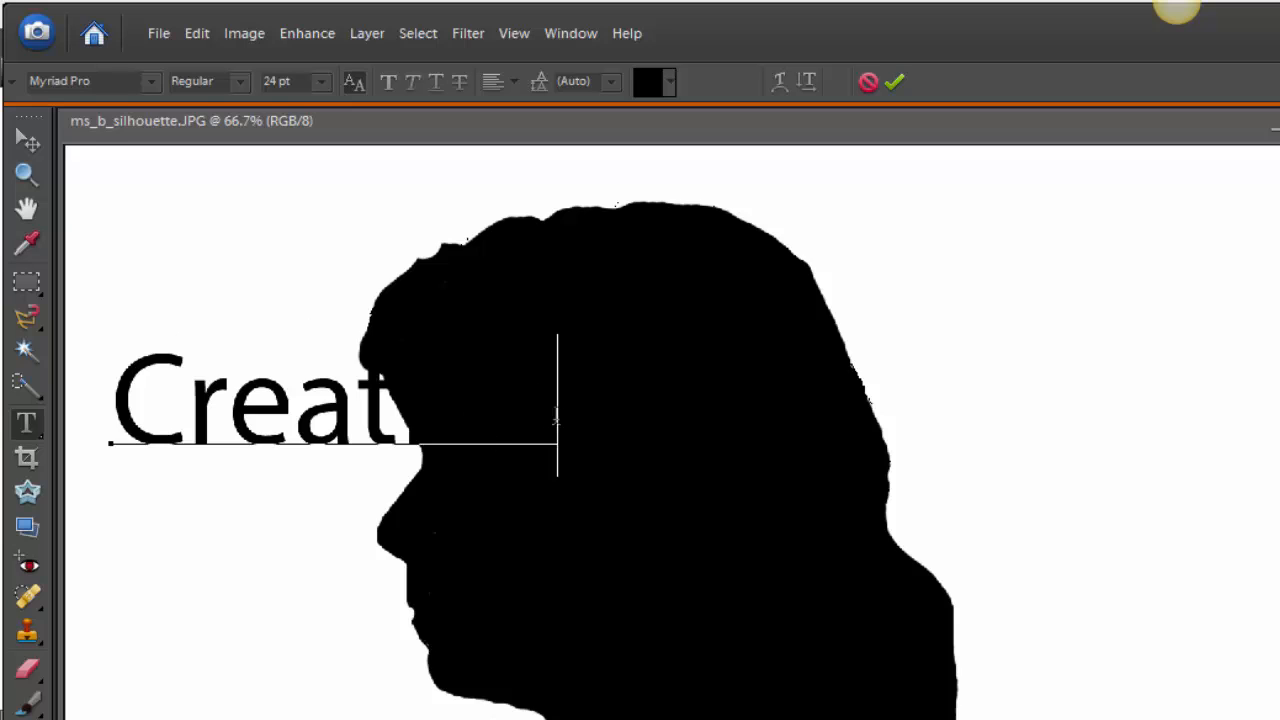
Reduce the font size of the whole word "Creative" to 18 pt
left_click_drag(560, 414, 112, 414)
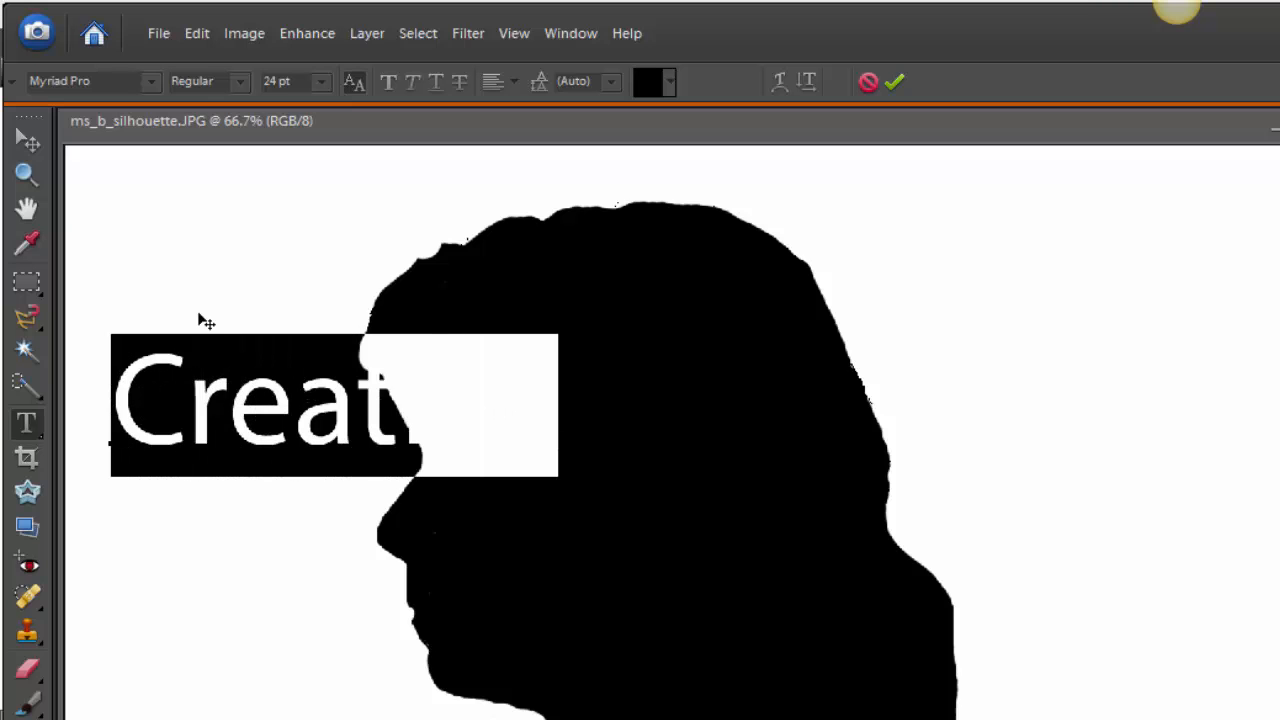
left_click(321, 81)
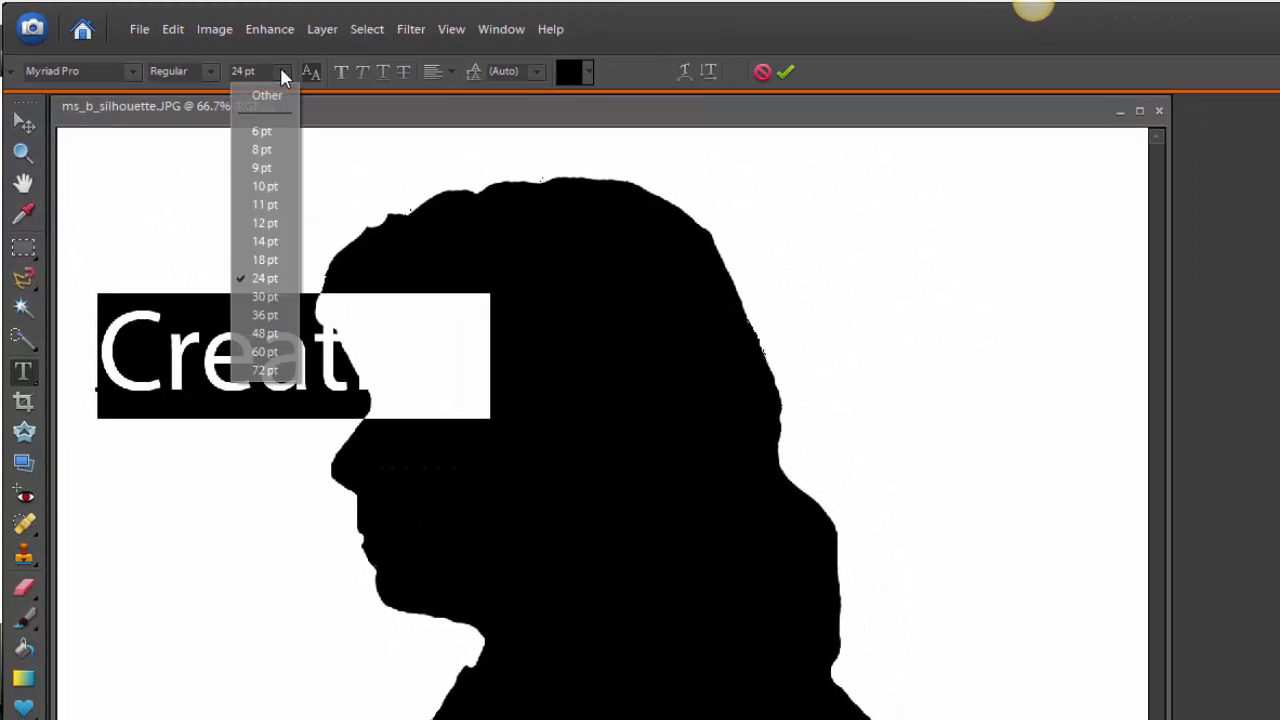
left_click(266, 260)
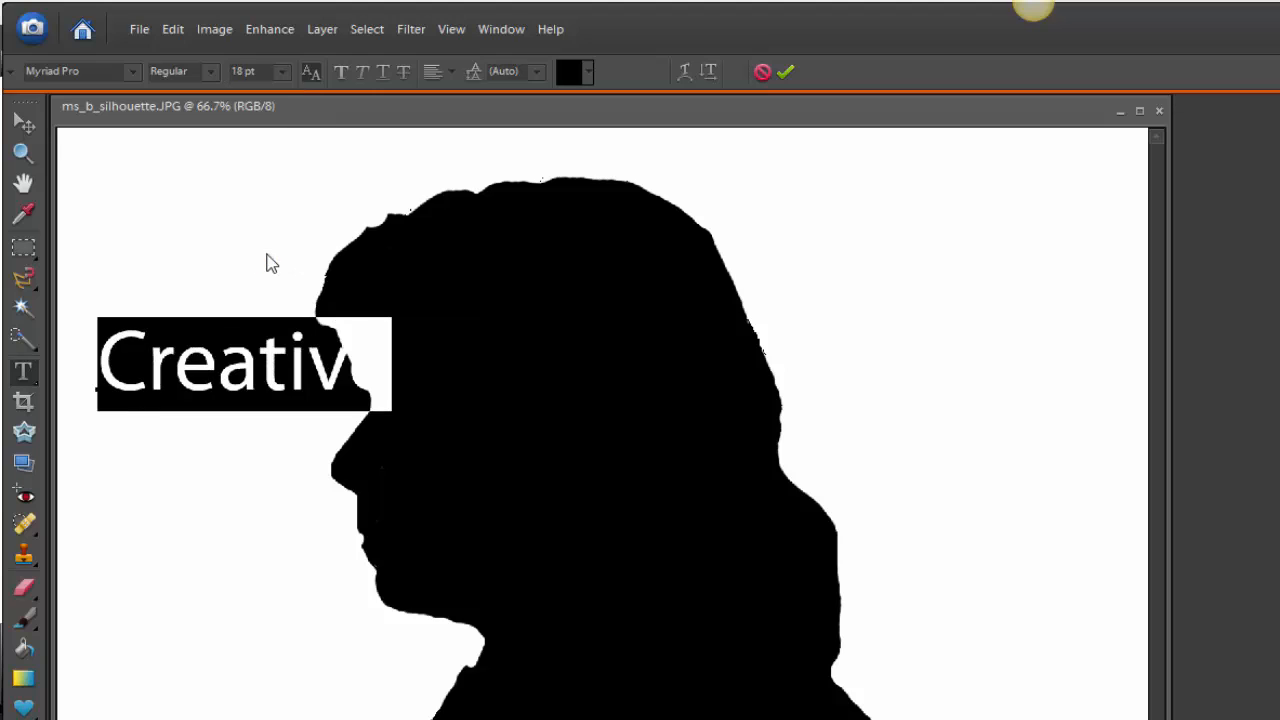
Move the "Creative" text to the white area behind the head and rotate it about 19 degrees counterclockwise
left_click(28, 128)
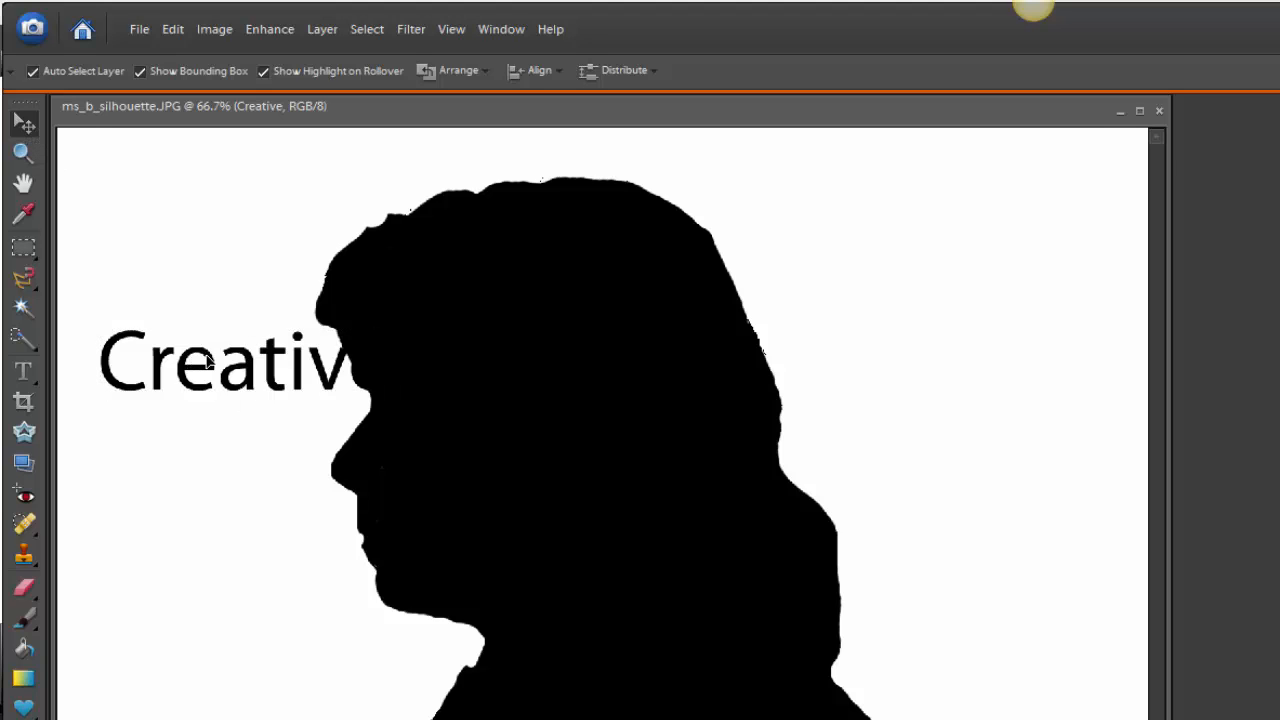
left_click_drag(198, 362, 896, 272)
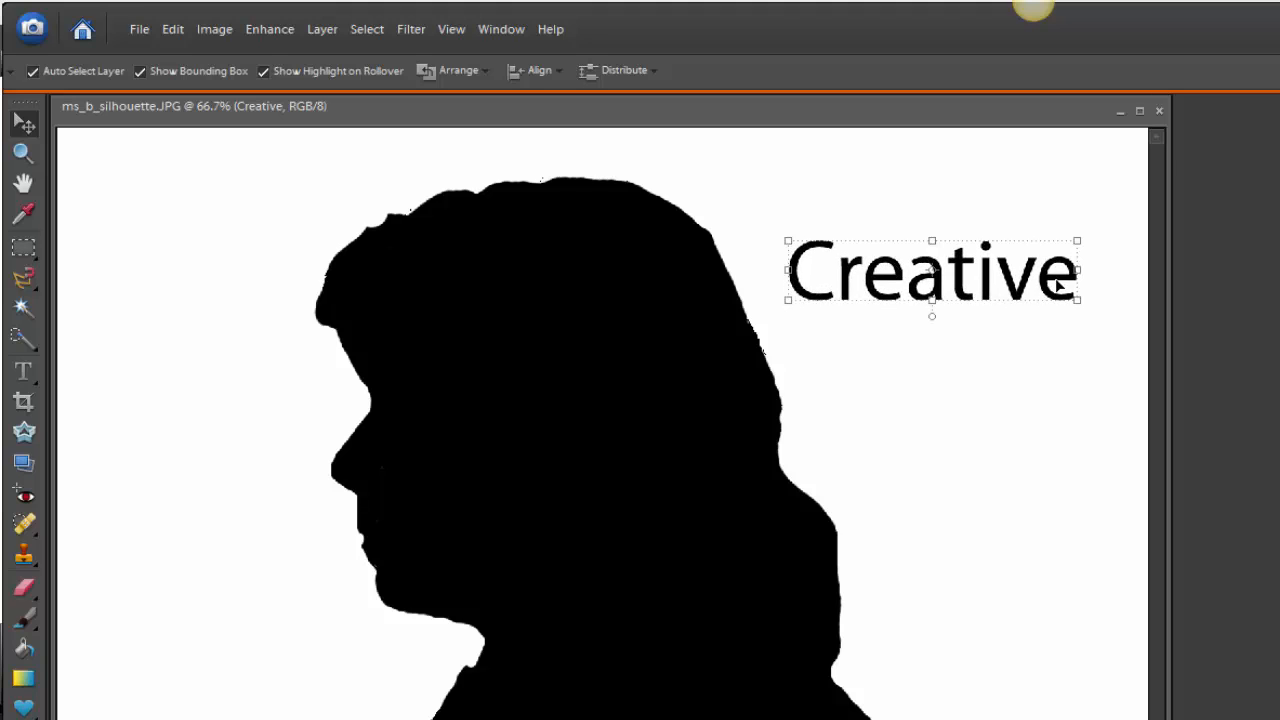
left_click_drag(1085, 270, 1088, 218)
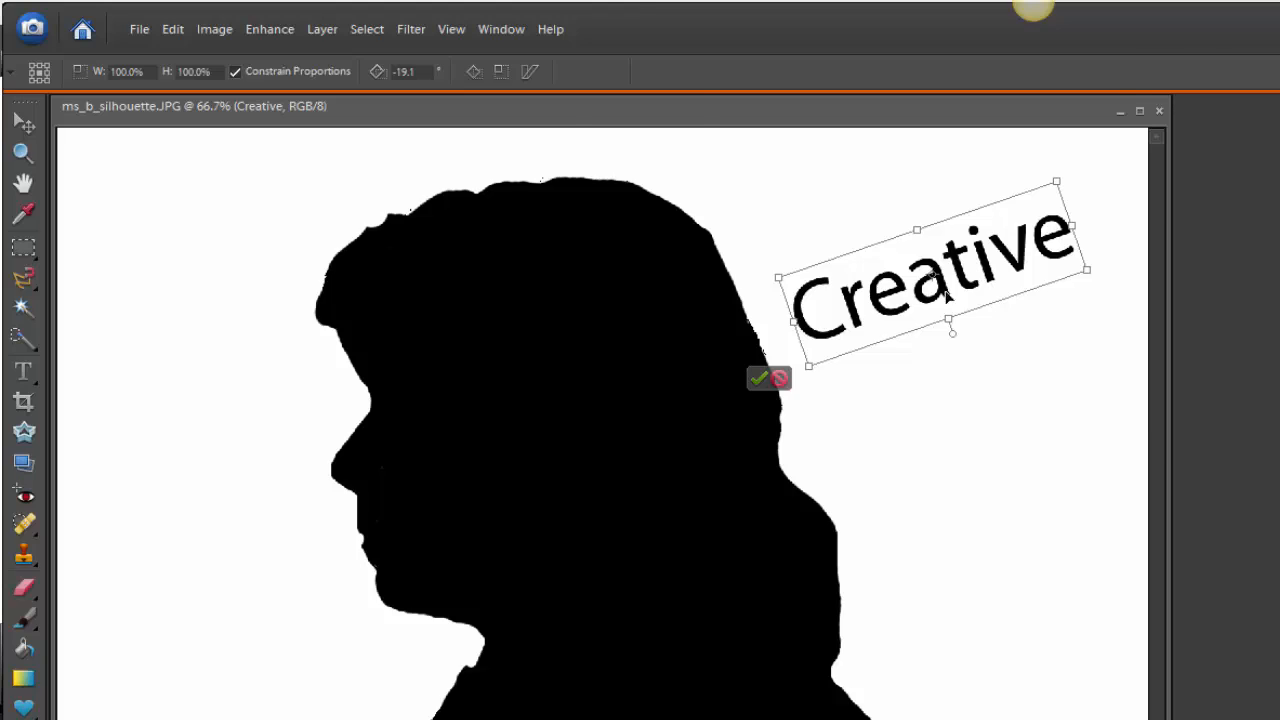
key("Return")
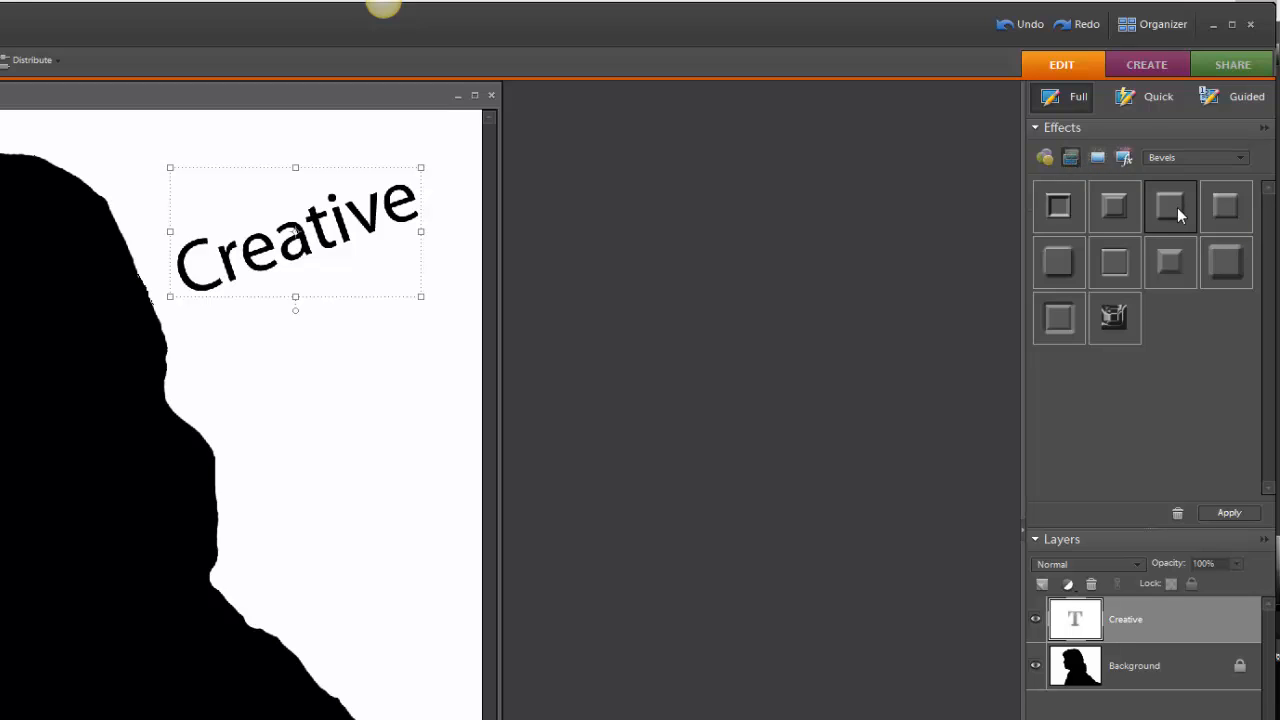
Try four different bevel layer styles on the "Creative" text, one after another
left_click(1229, 513)
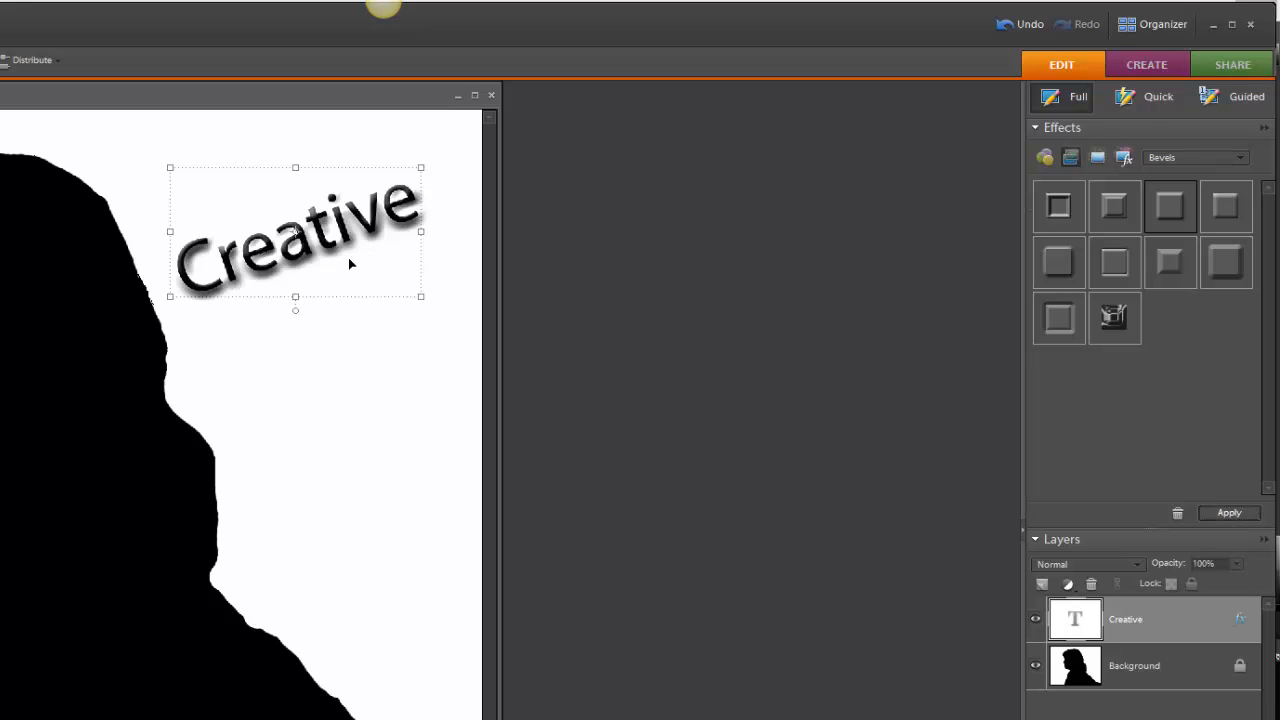
left_click(1228, 208)
left_click(1224, 512)
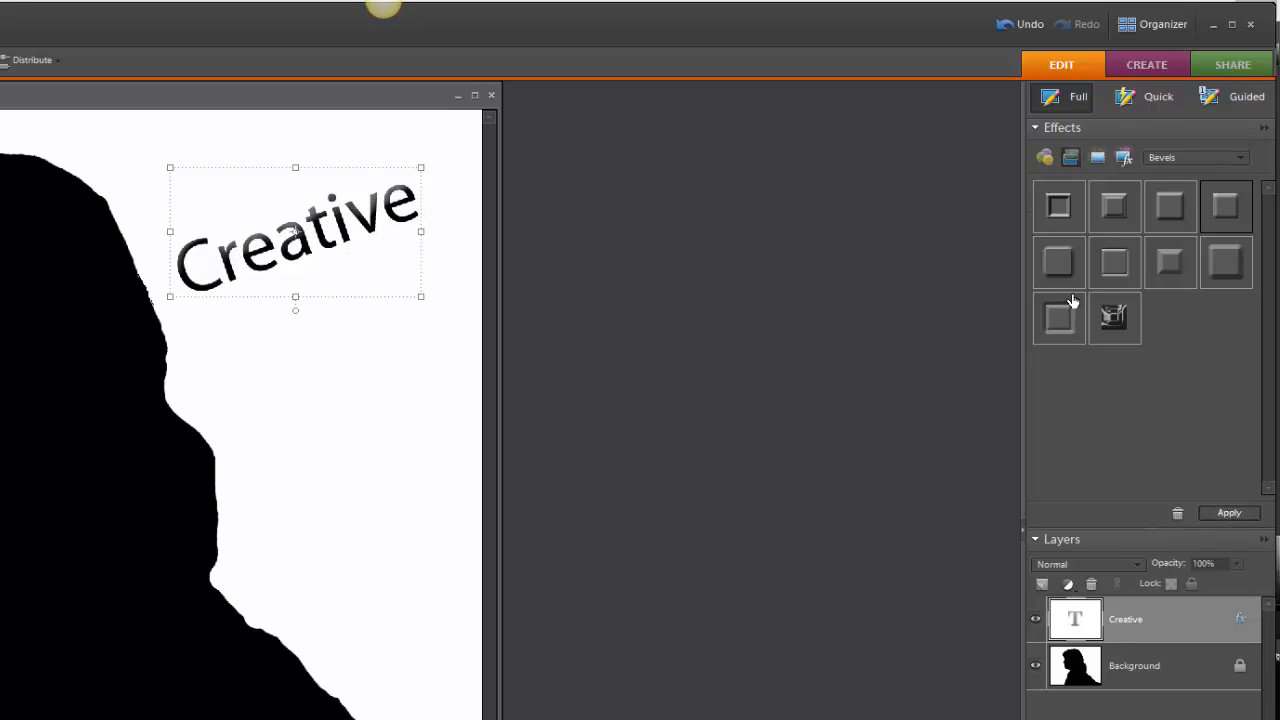
left_click(1058, 258)
left_click(1224, 514)
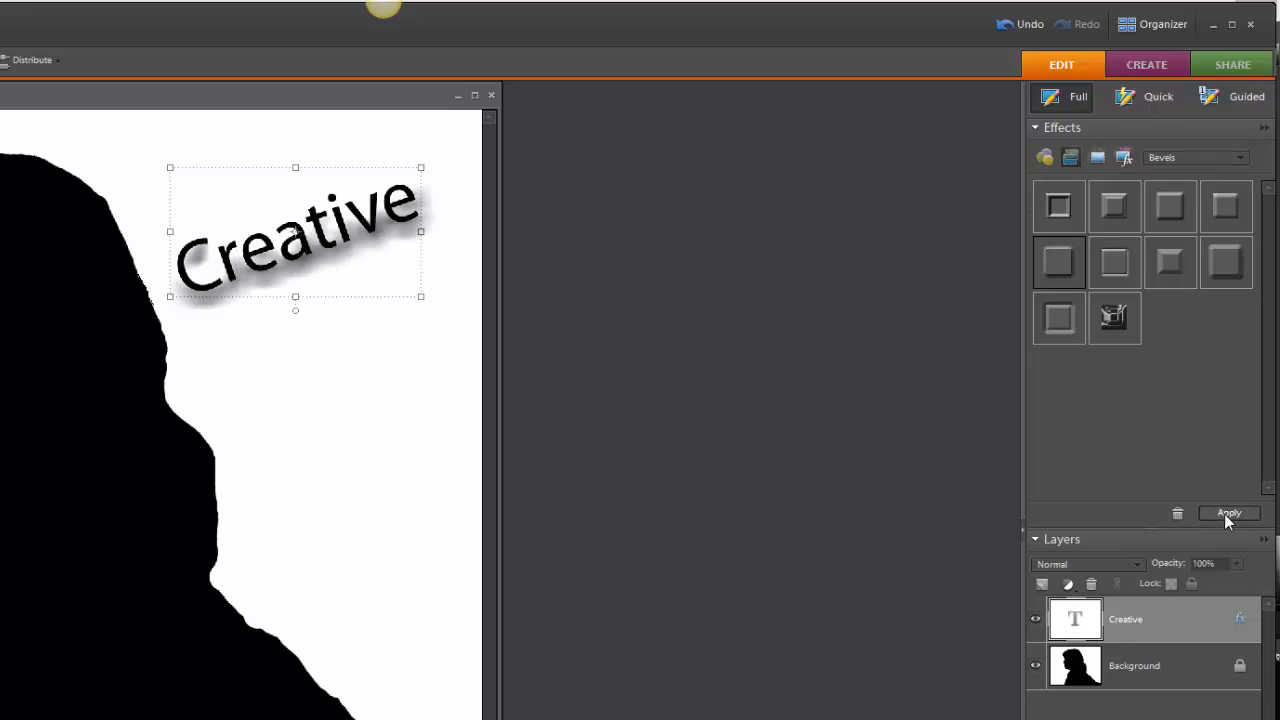
left_click(1113, 260)
left_click(1250, 514)
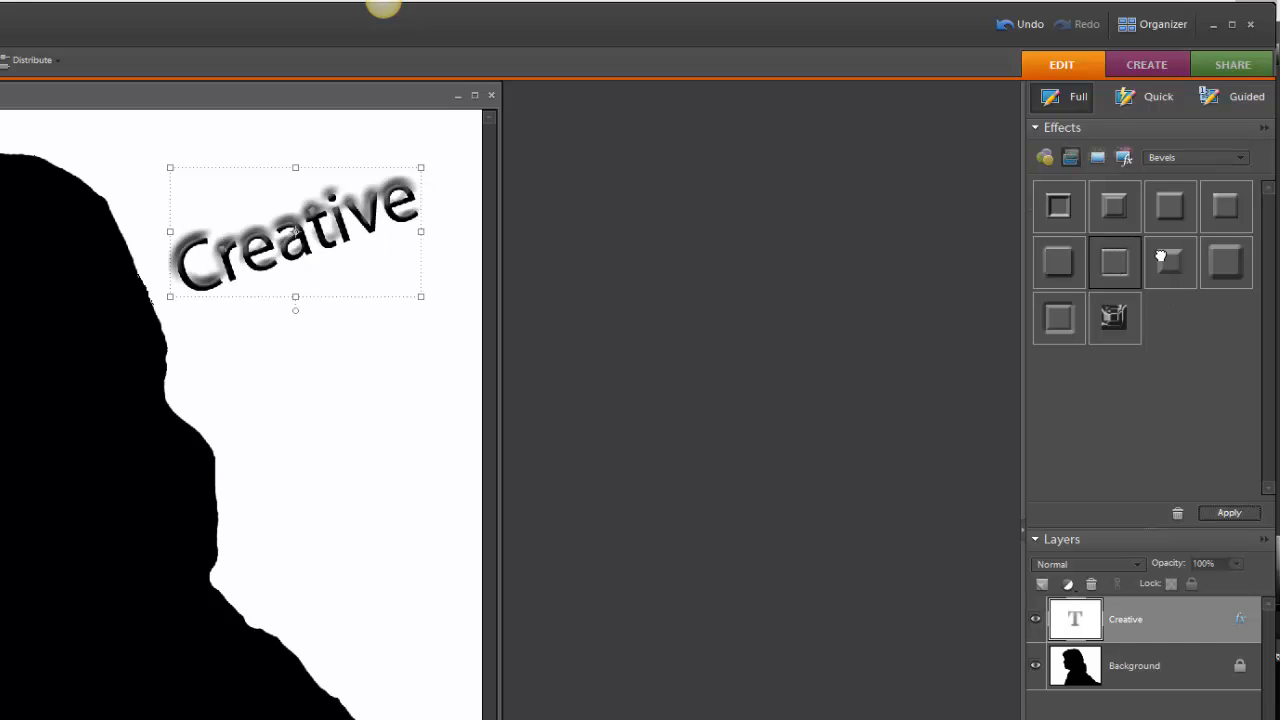
Apply the third bevel style in the second row of thumbnails to the "Creative" text
left_click(1160, 256)
left_click(1236, 514)
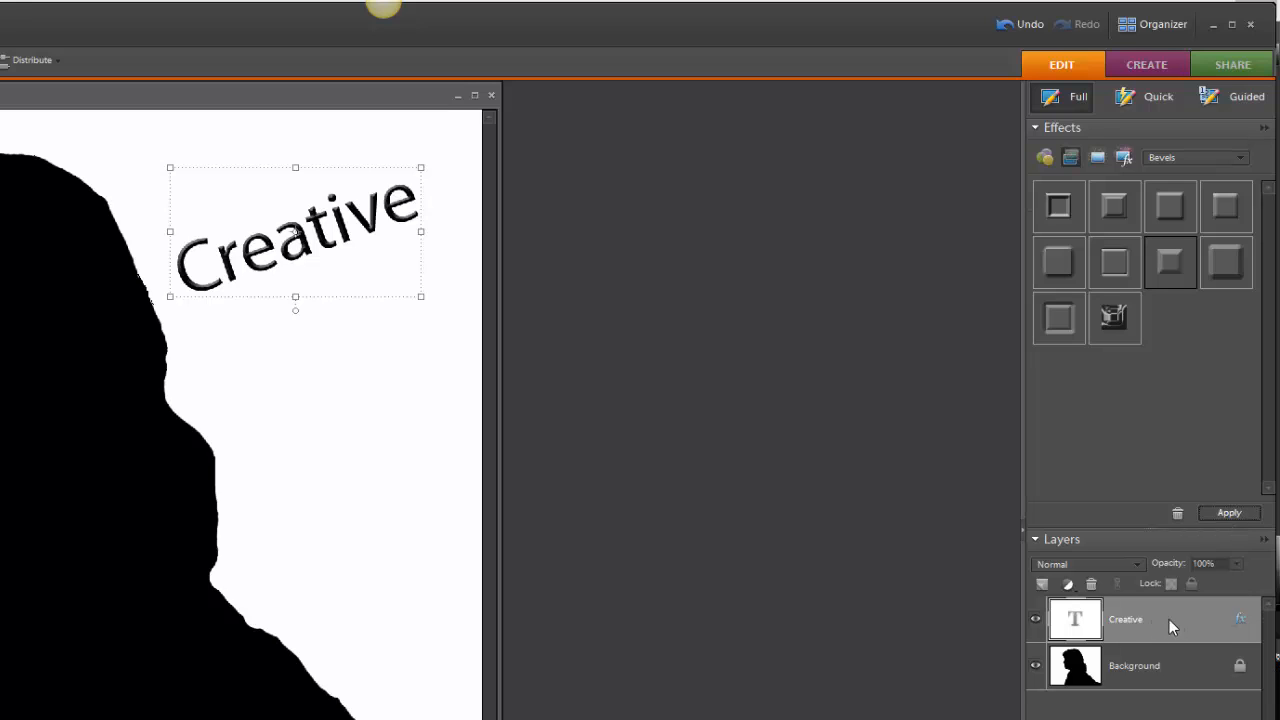
Enable a drop shadow, an outer glow and a stroke in the style settings of the "Creative" text layer
double_click(1241, 625)
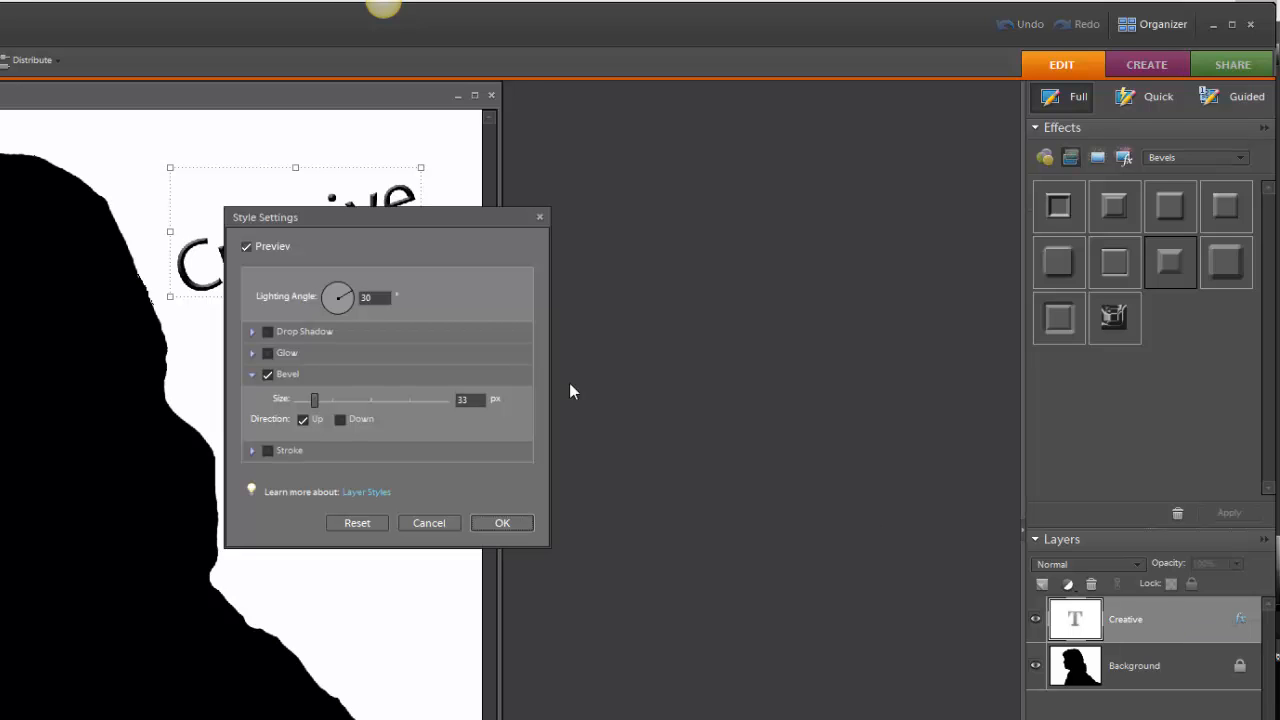
left_click_drag(357, 228, 631, 157)
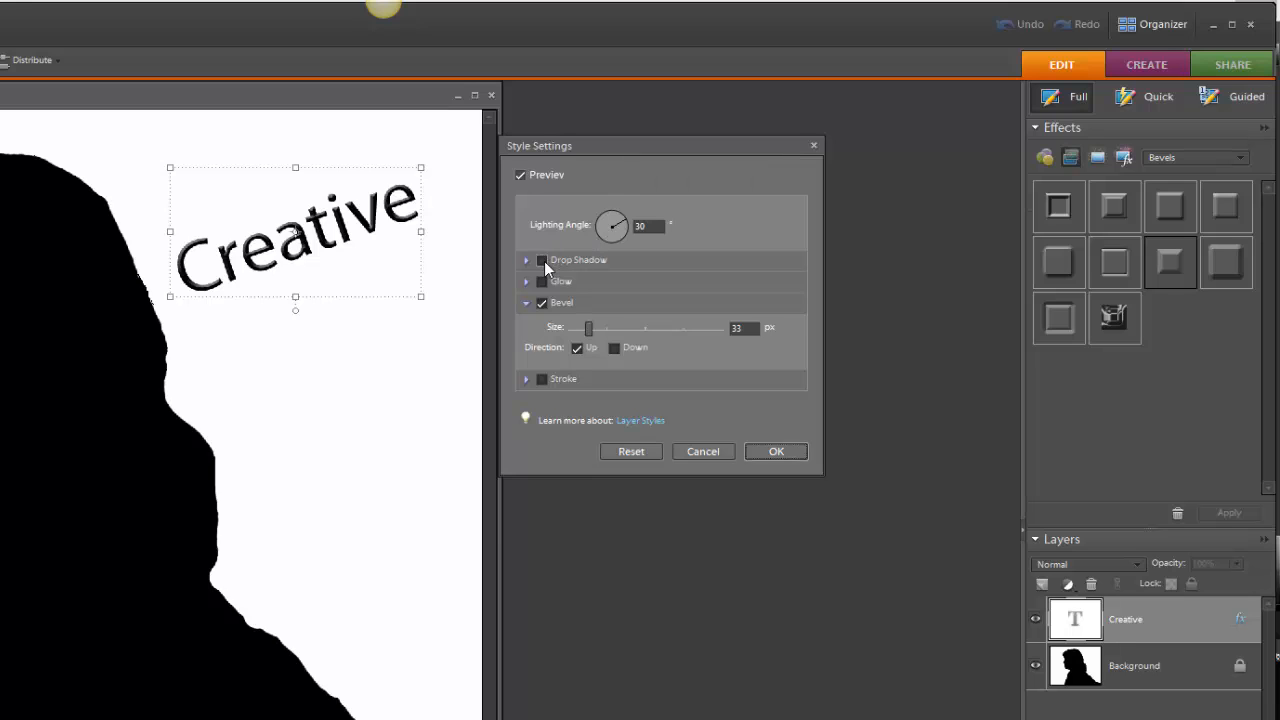
left_click(542, 261)
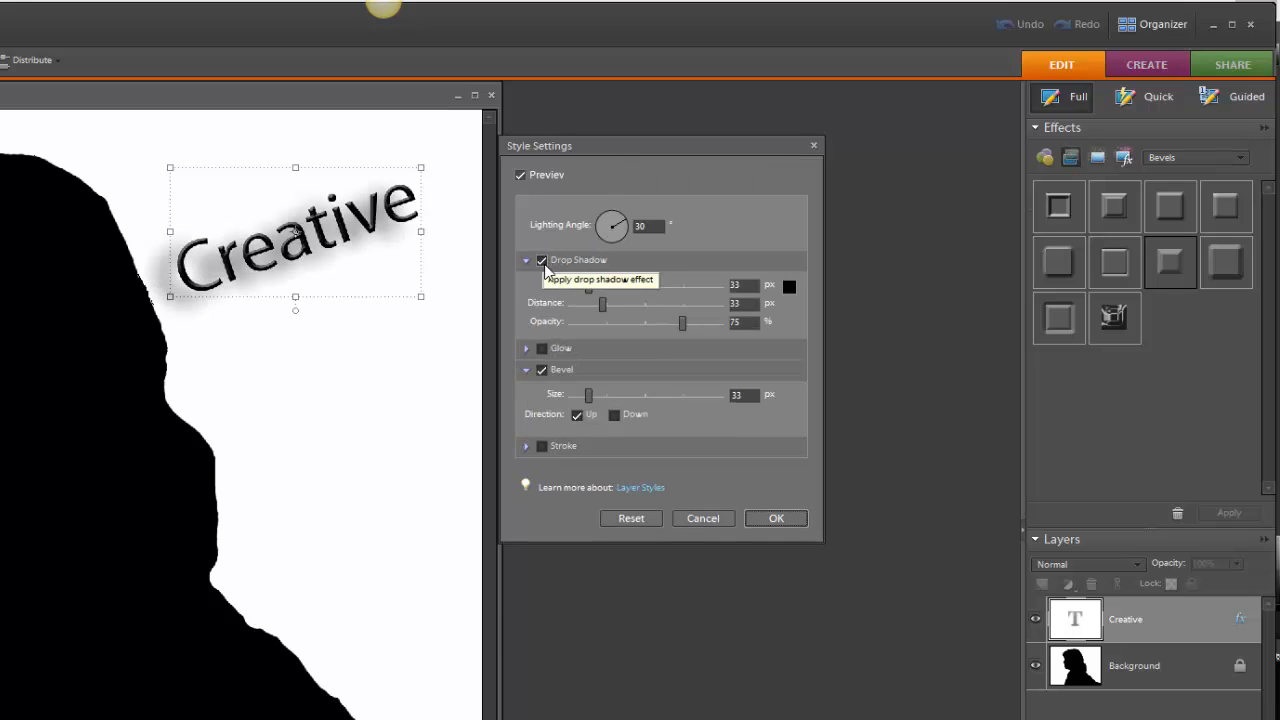
left_click(543, 349)
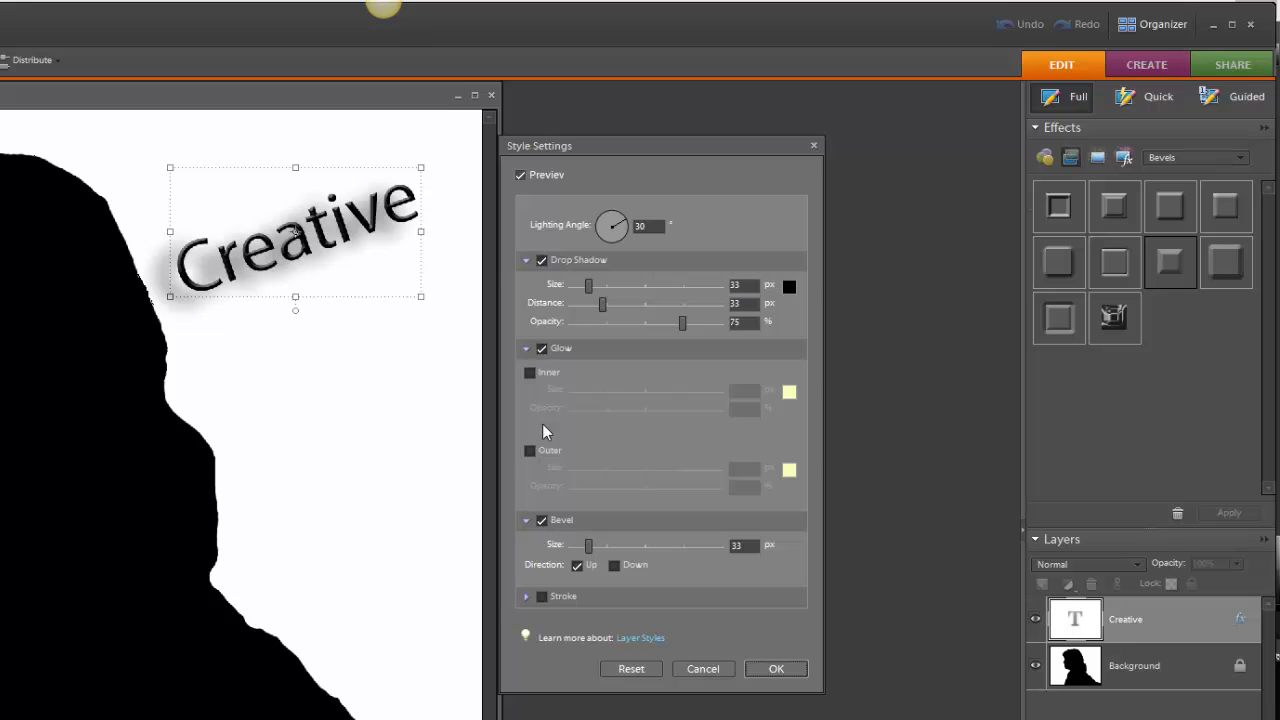
left_click(531, 451)
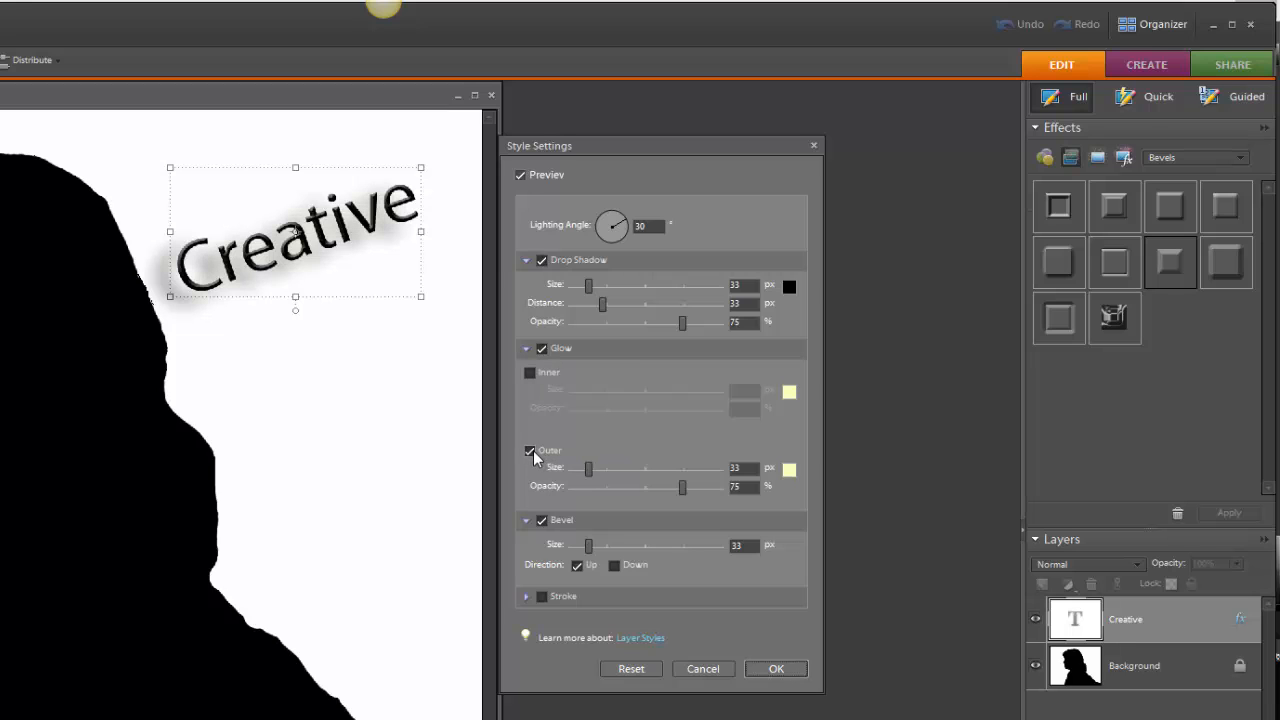
left_click(542, 597)
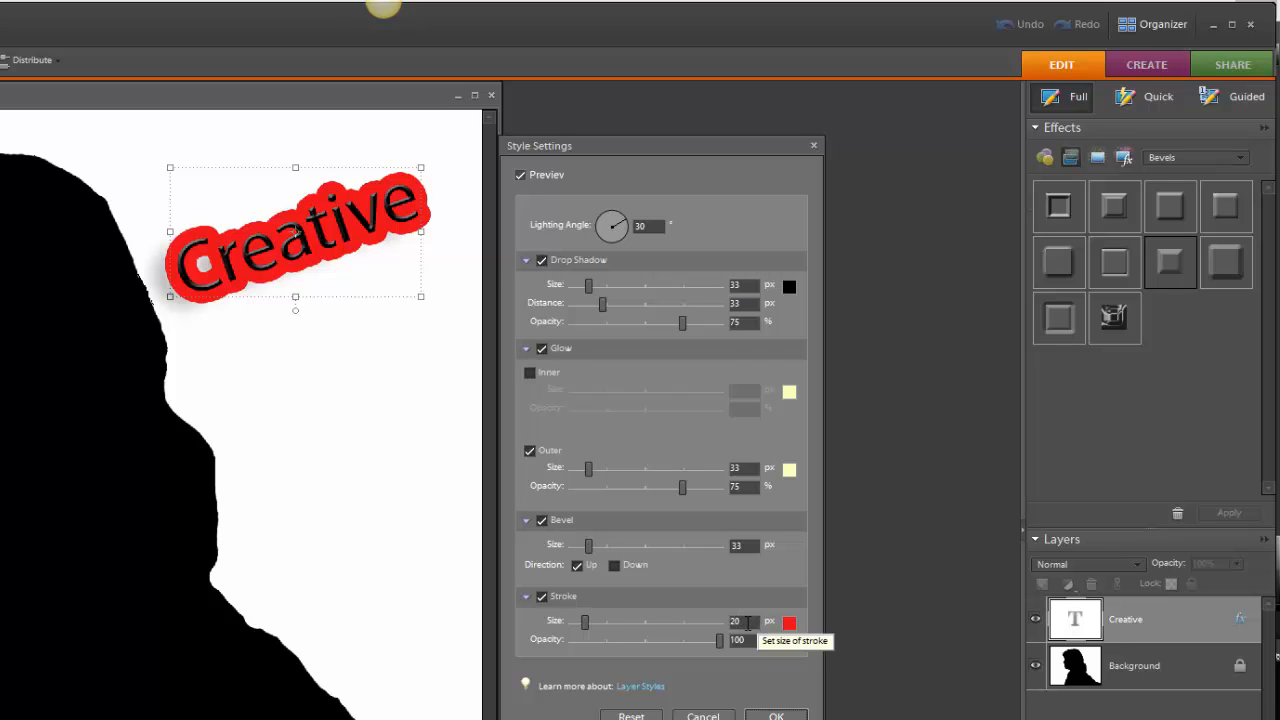
Set the stroke size of the "Creative" text to 3 px and accept the style settings
double_click(748, 622)
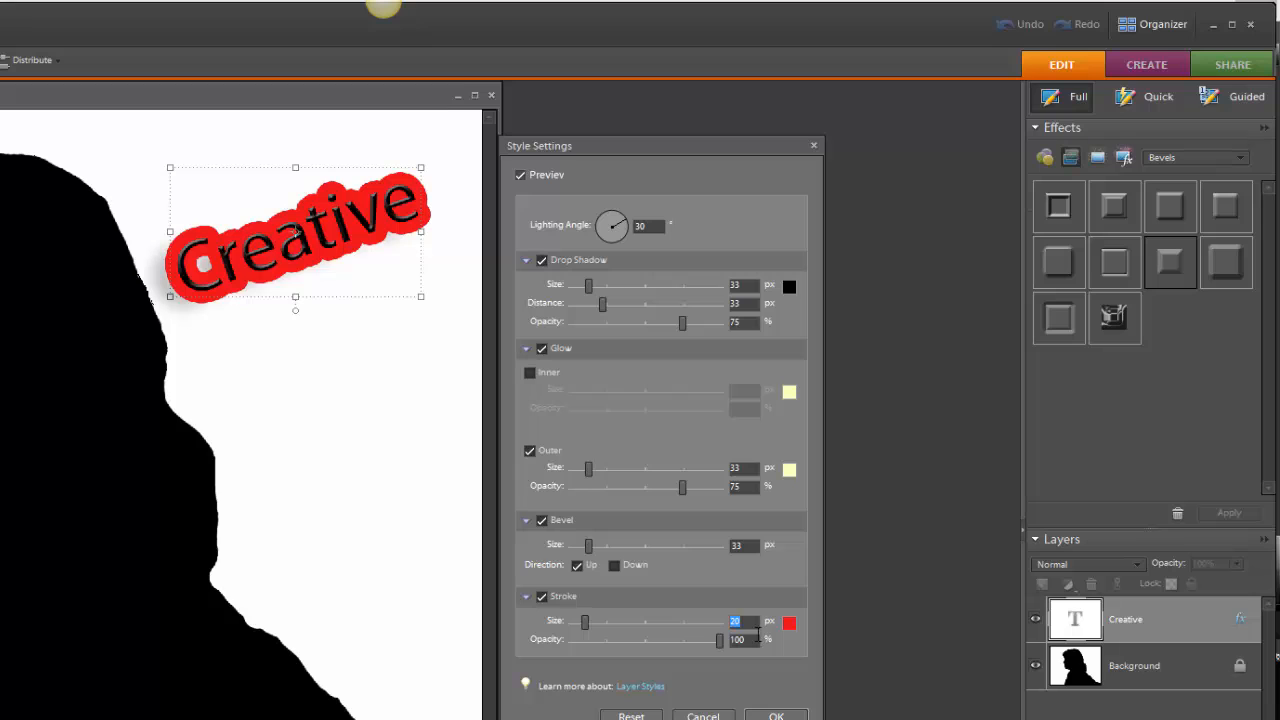
key("BackSpace")
type("3")
key("Return")
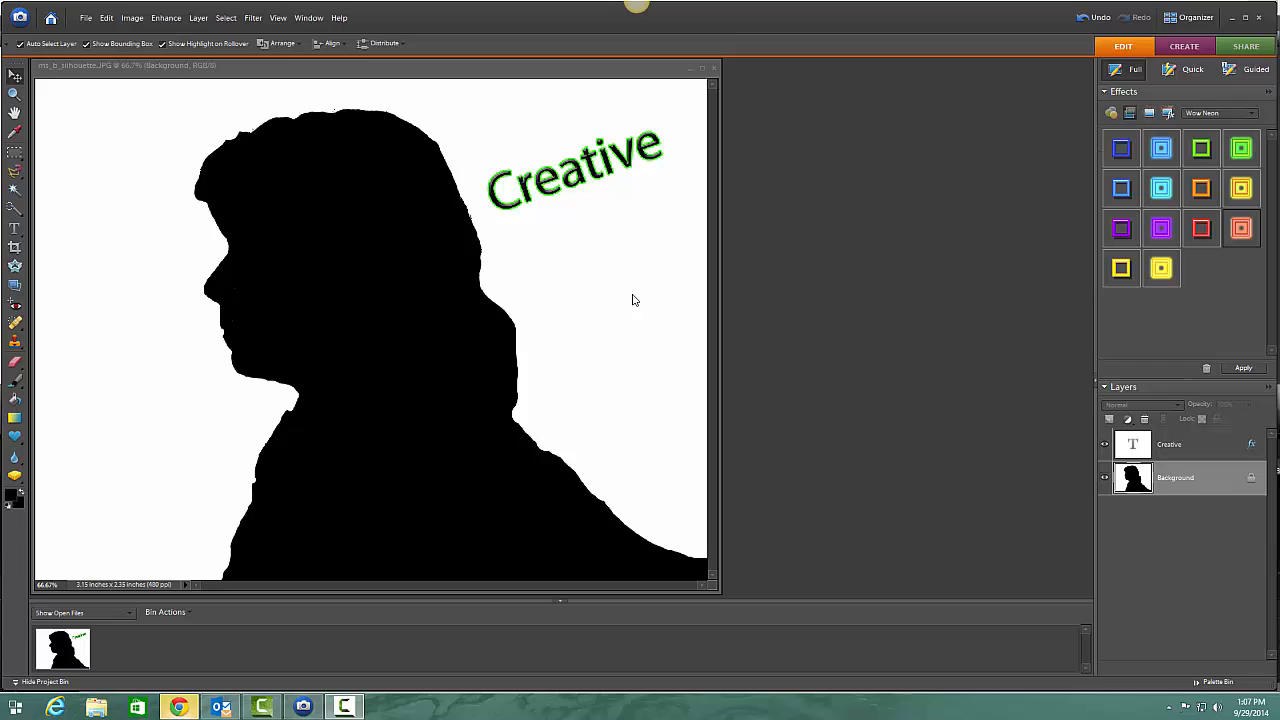
Add the text "TECH" in 18 pt Showcard Gothic beside the silhouette and move it slightly further below "Creative"
left_click(15, 229)
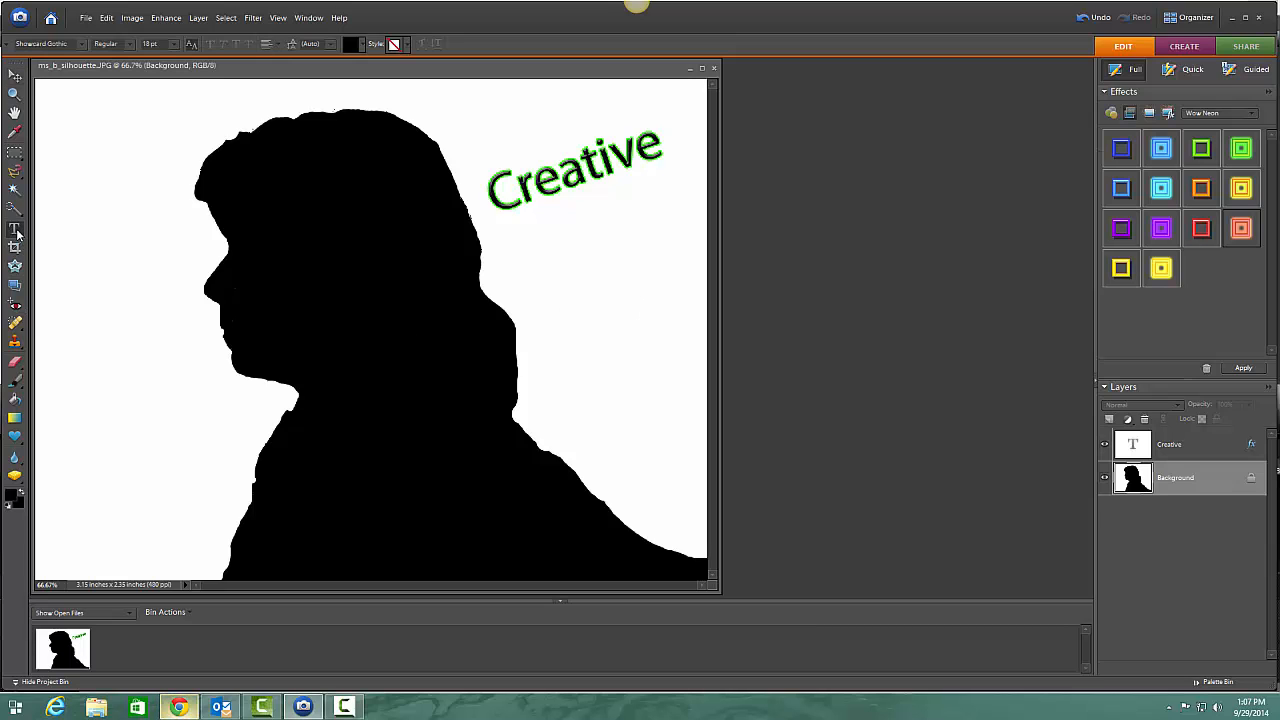
left_click(543, 273)
type("TECH")
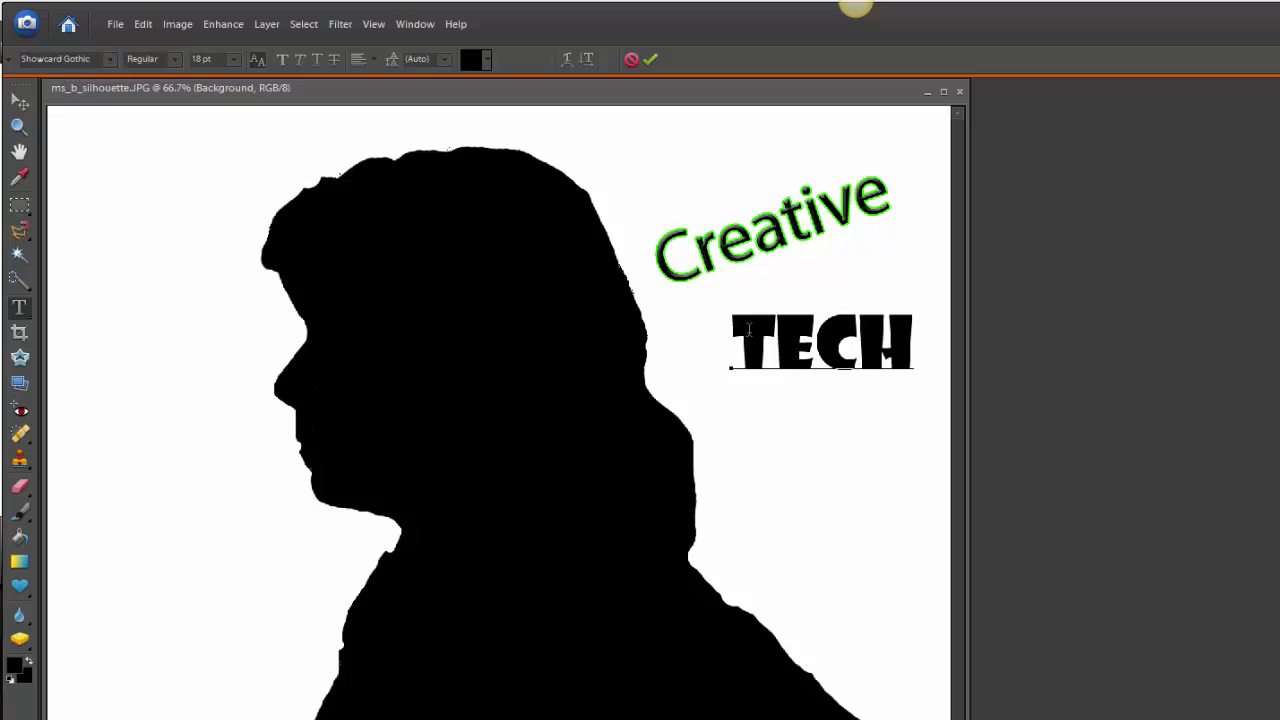
left_click(19, 102)
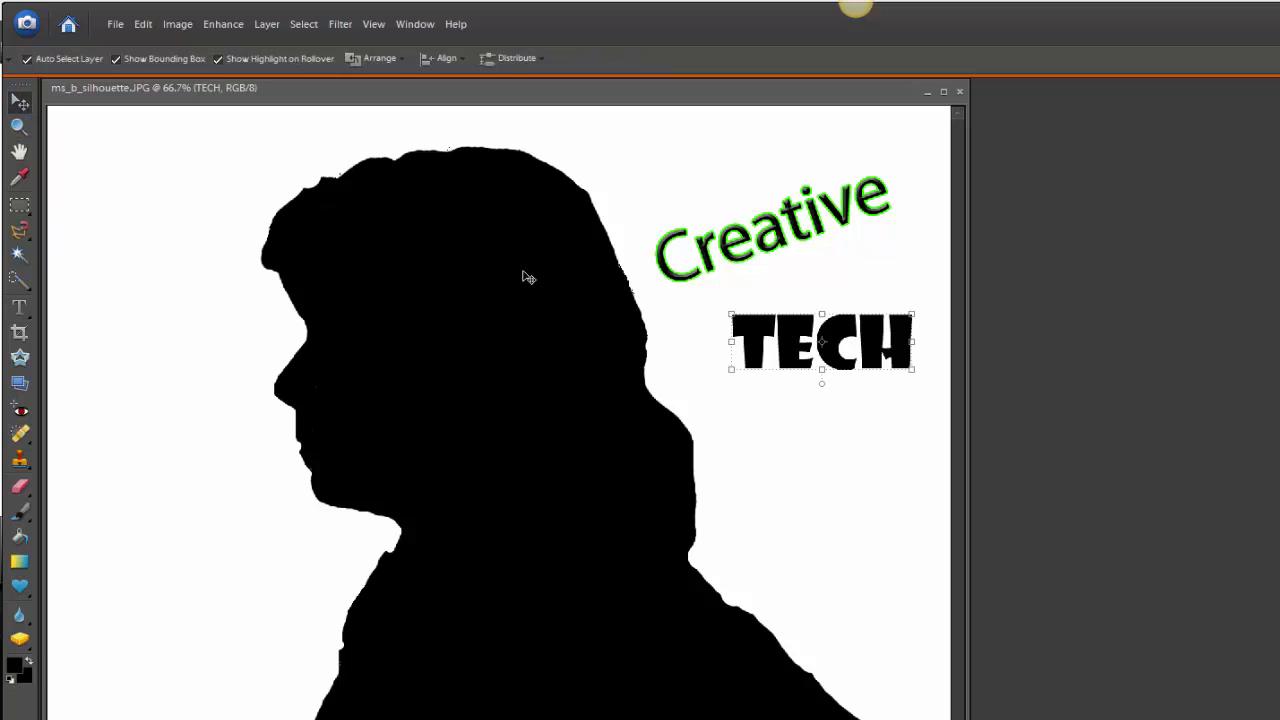
left_click_drag(770, 355, 767, 396)
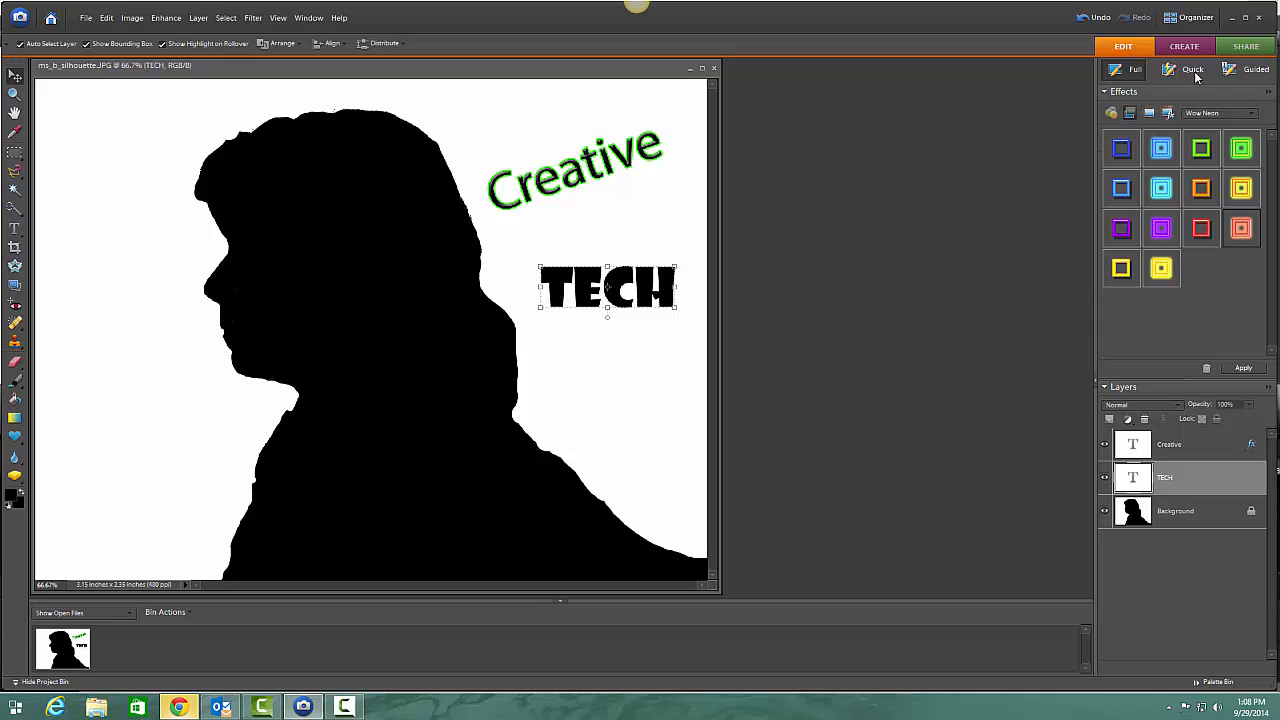
Apply the green Wow Neon layer style at the end of the first thumbnail row to the "TECH" text
left_click(1233, 115)
left_click(1222, 125)
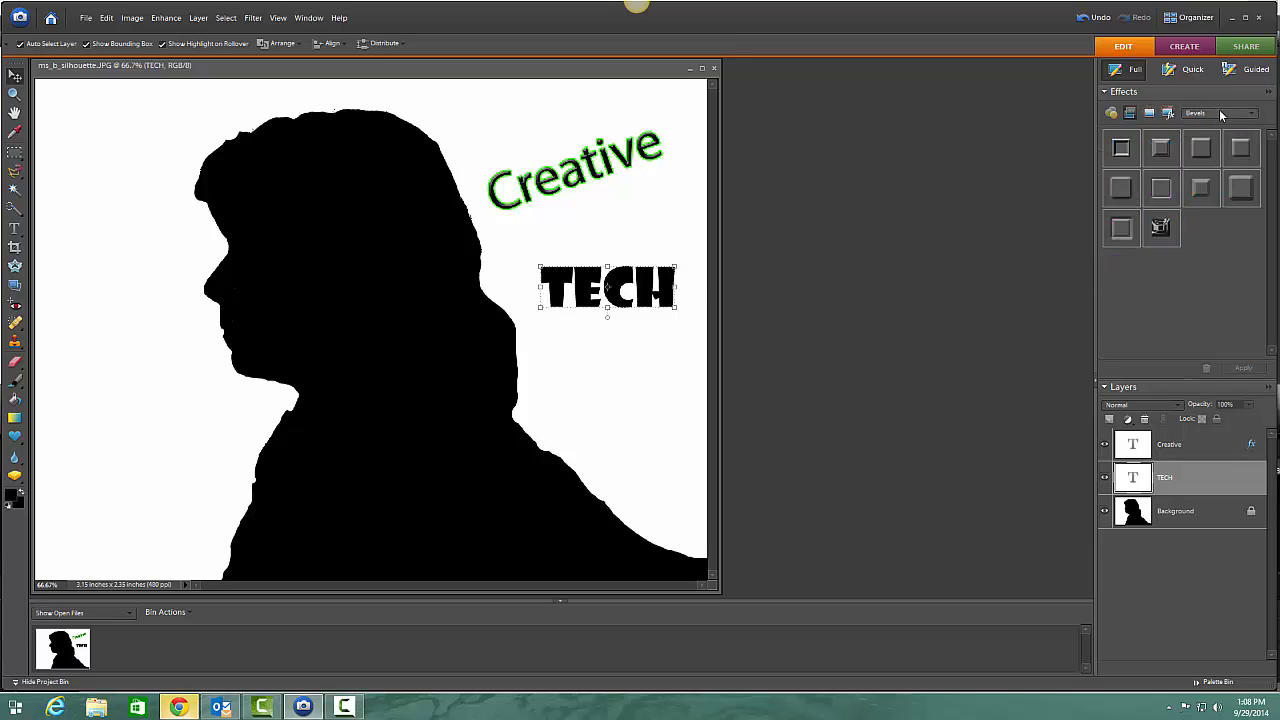
left_click(1240, 113)
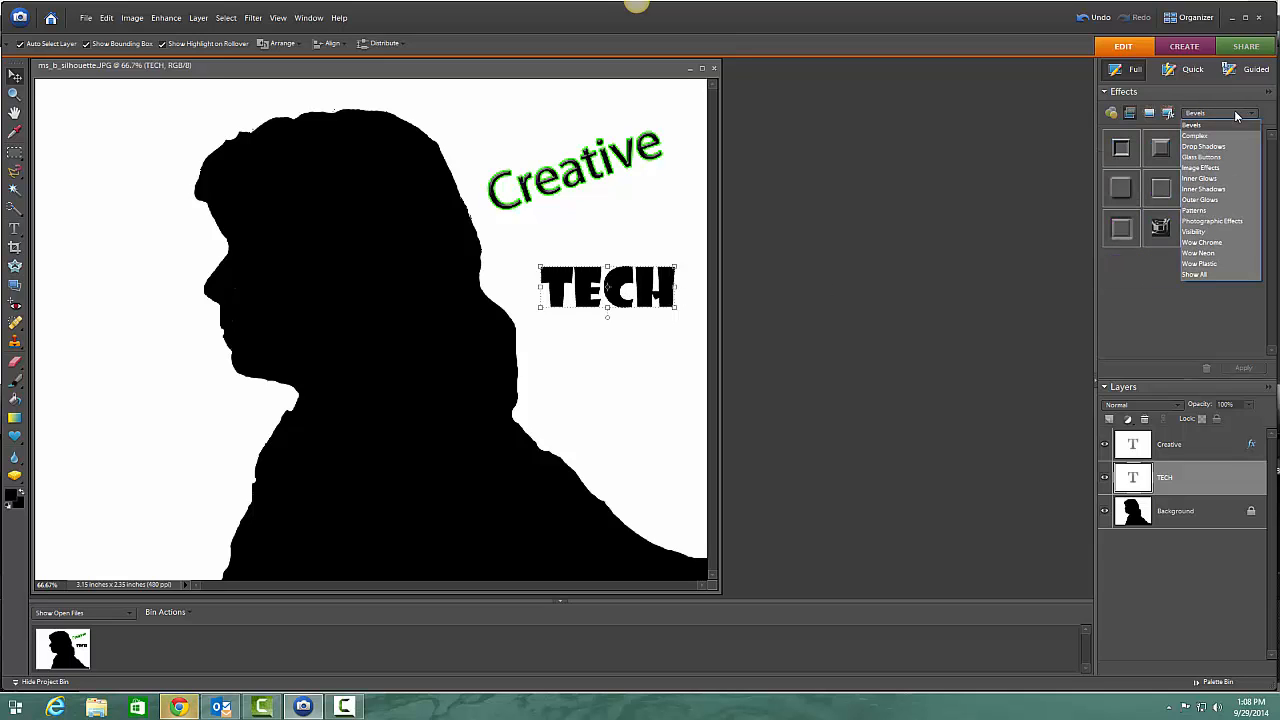
left_click(1228, 254)
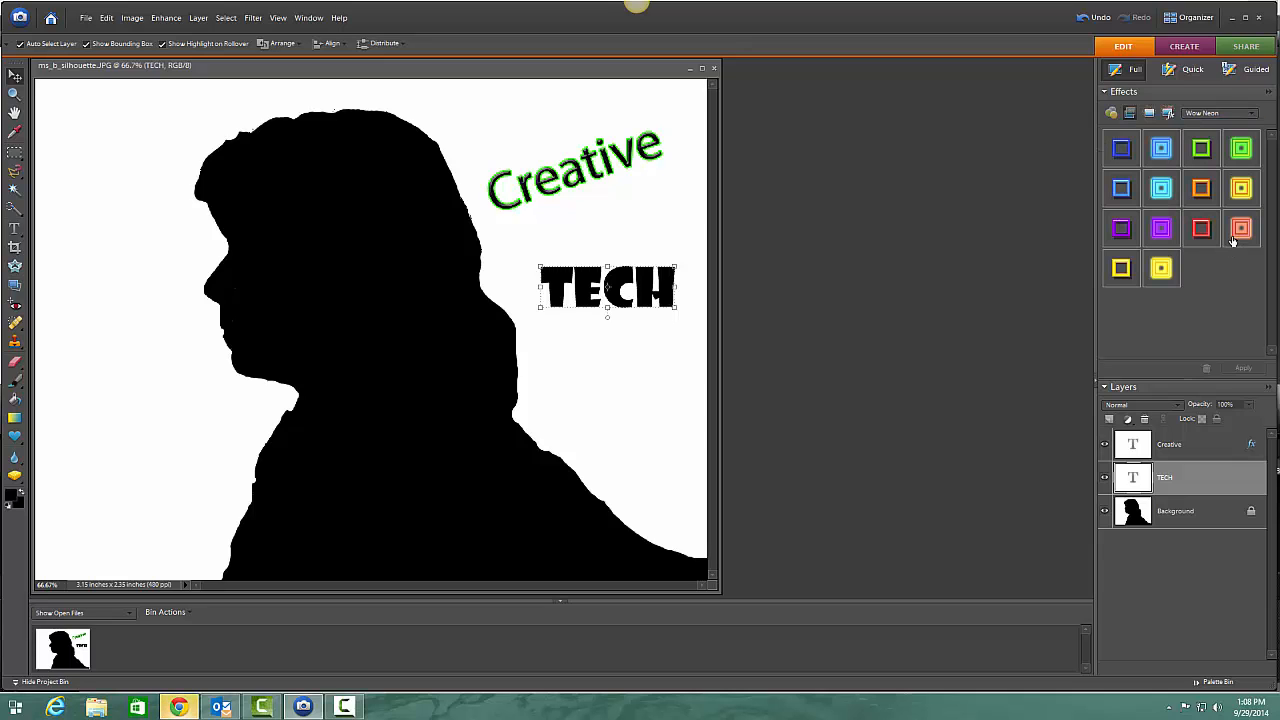
left_click(1242, 150)
double_click(1242, 150)
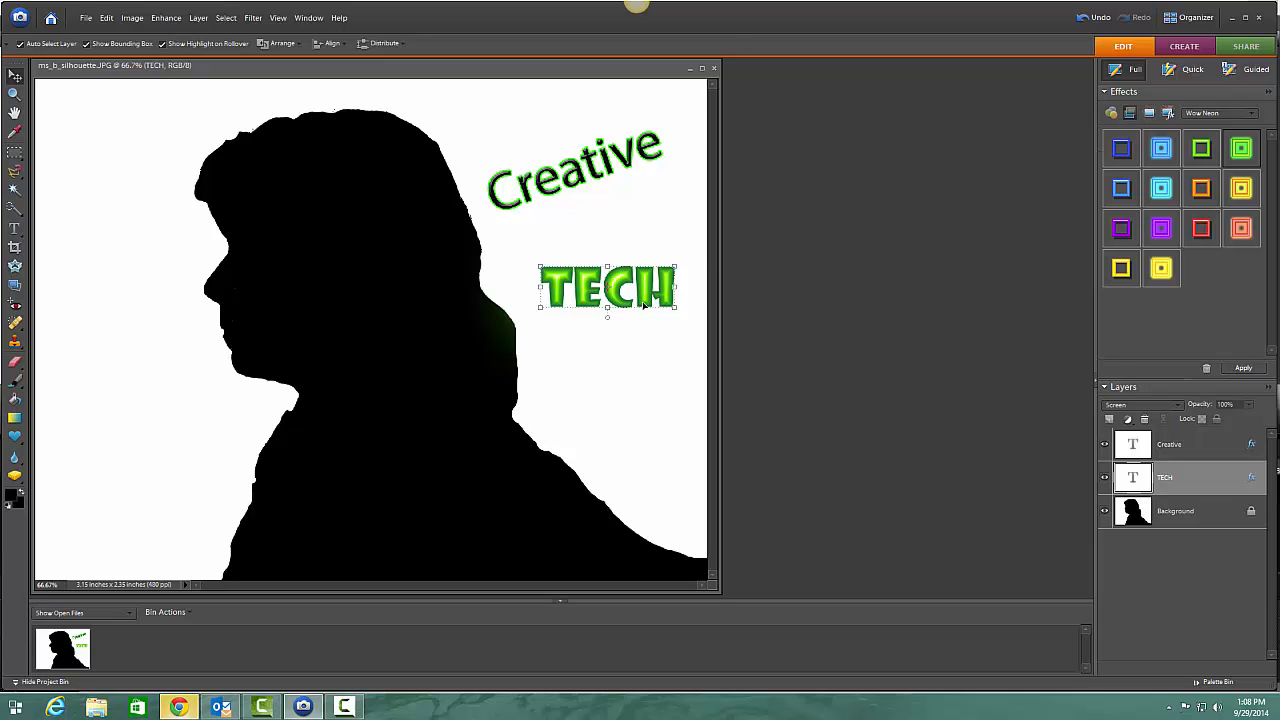
left_click(632, 334)
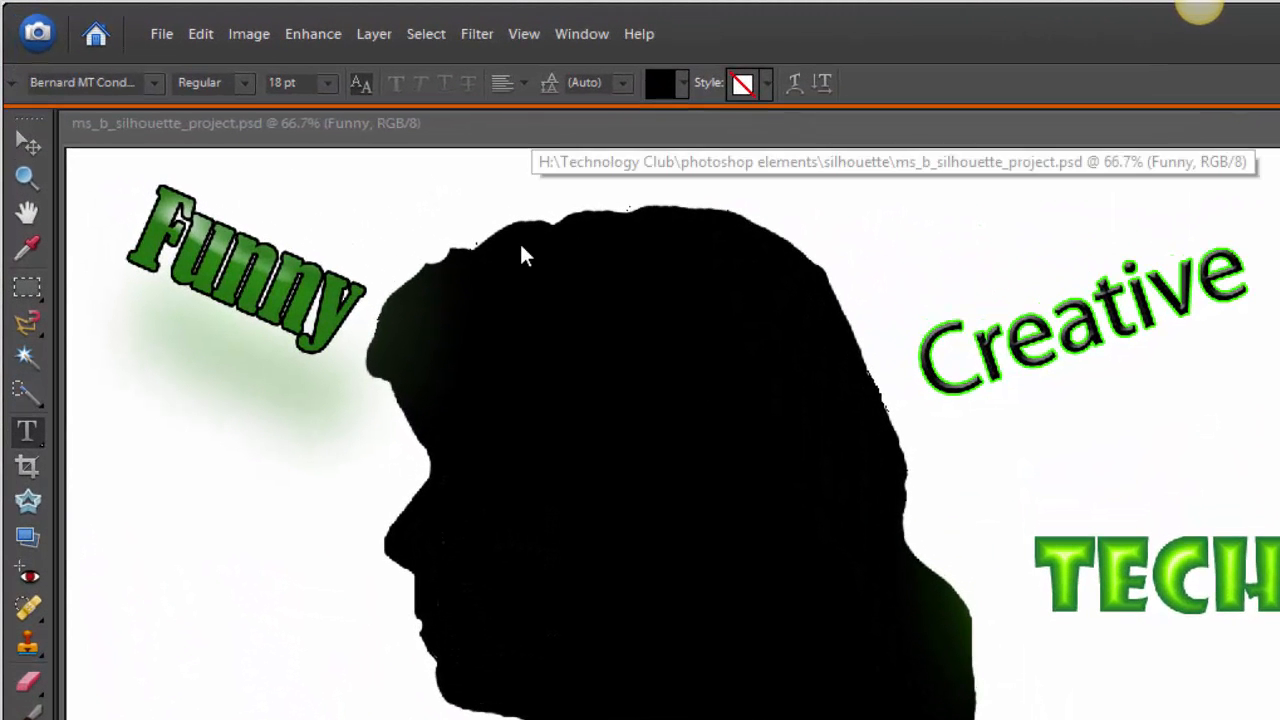
Save the image with its layers as the Photoshop file ms_b_silhouette_project in the silhouette folder, replacing the existing file
left_click(157, 35)
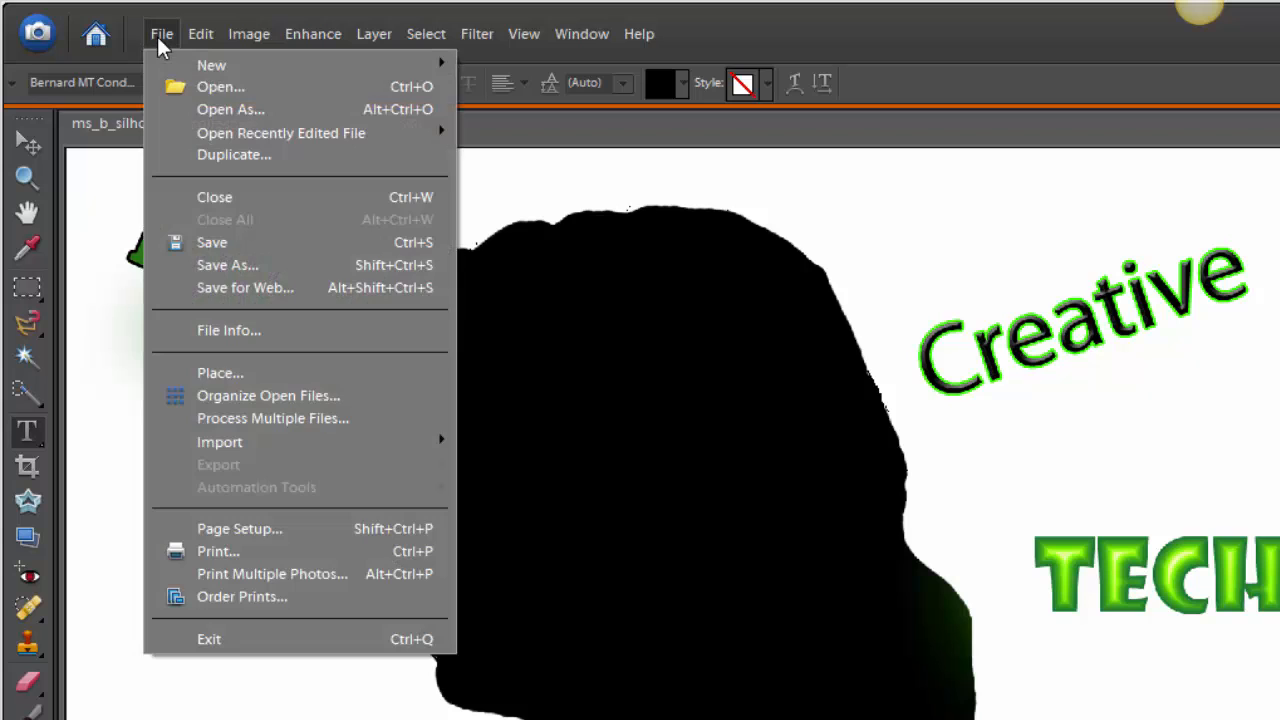
left_click(233, 266)
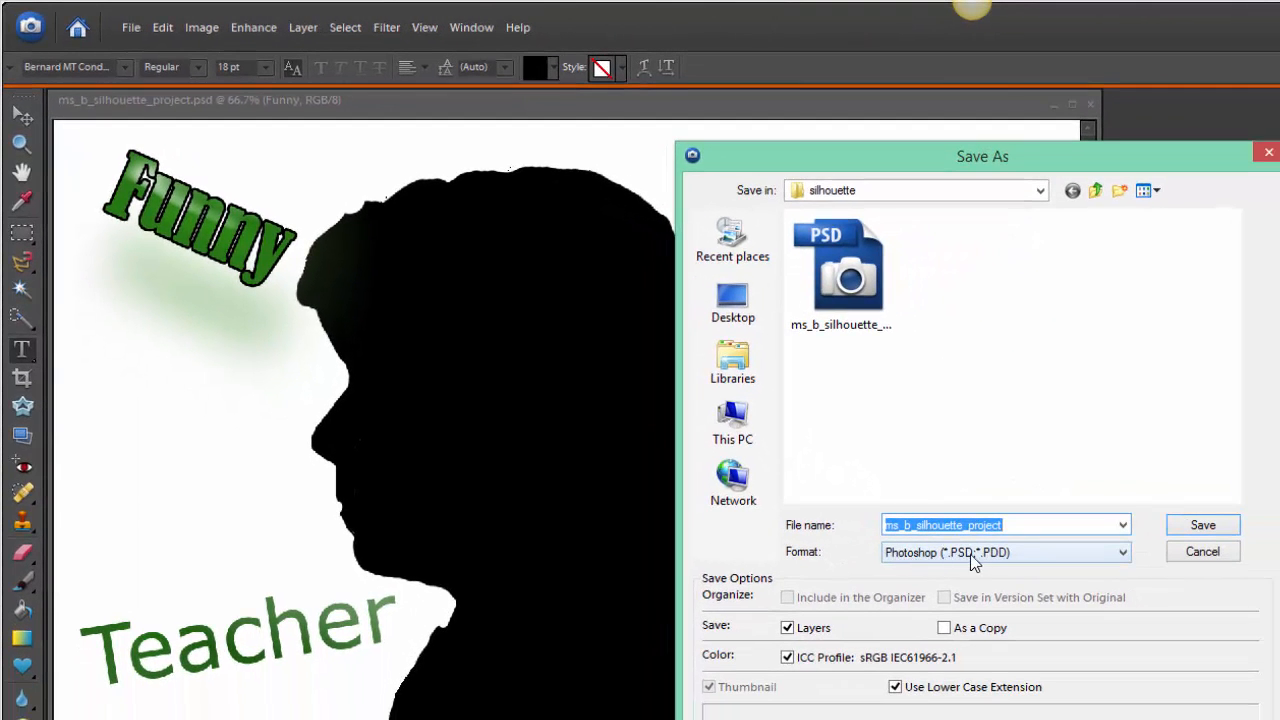
left_click(1020, 523)
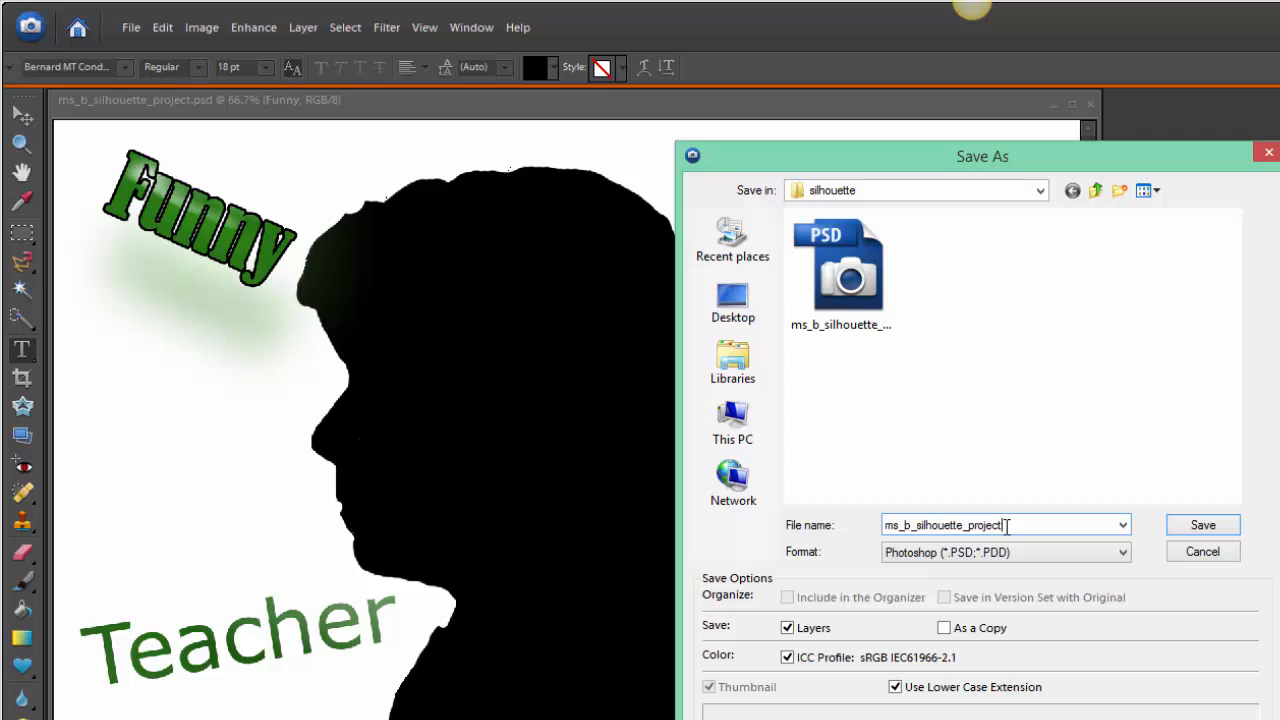
left_click(1200, 526)
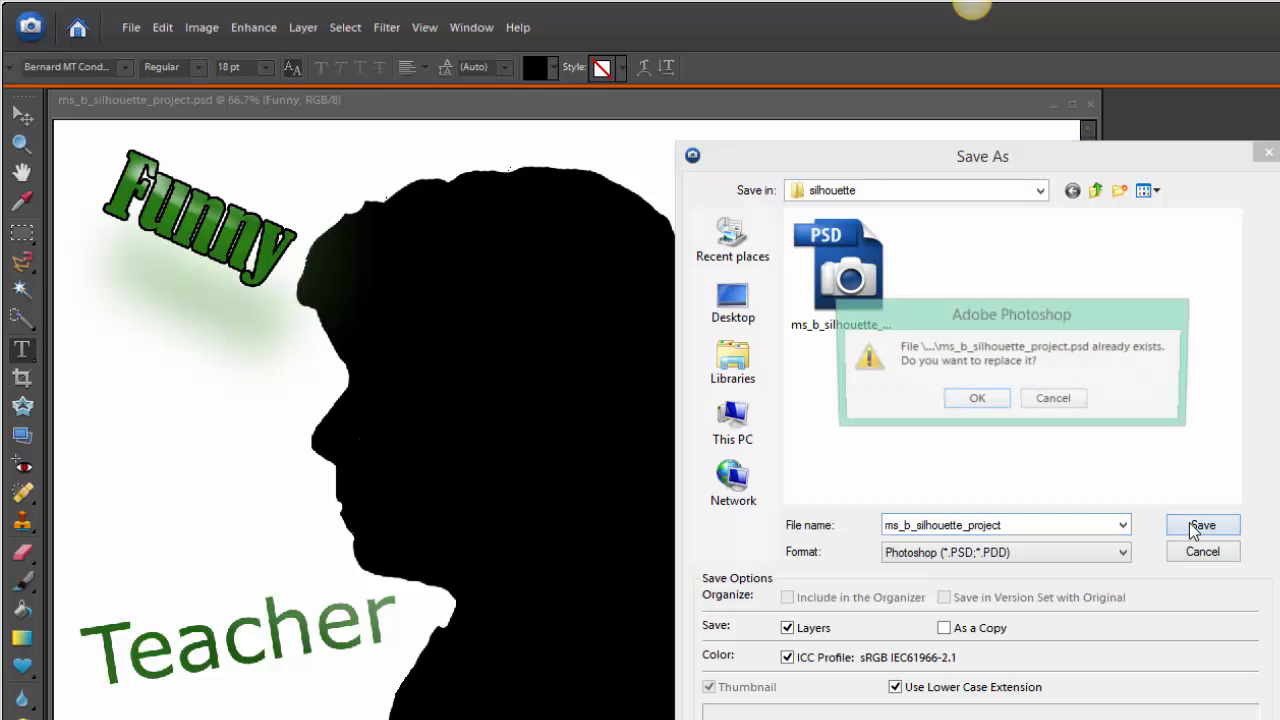
left_click(975, 405)
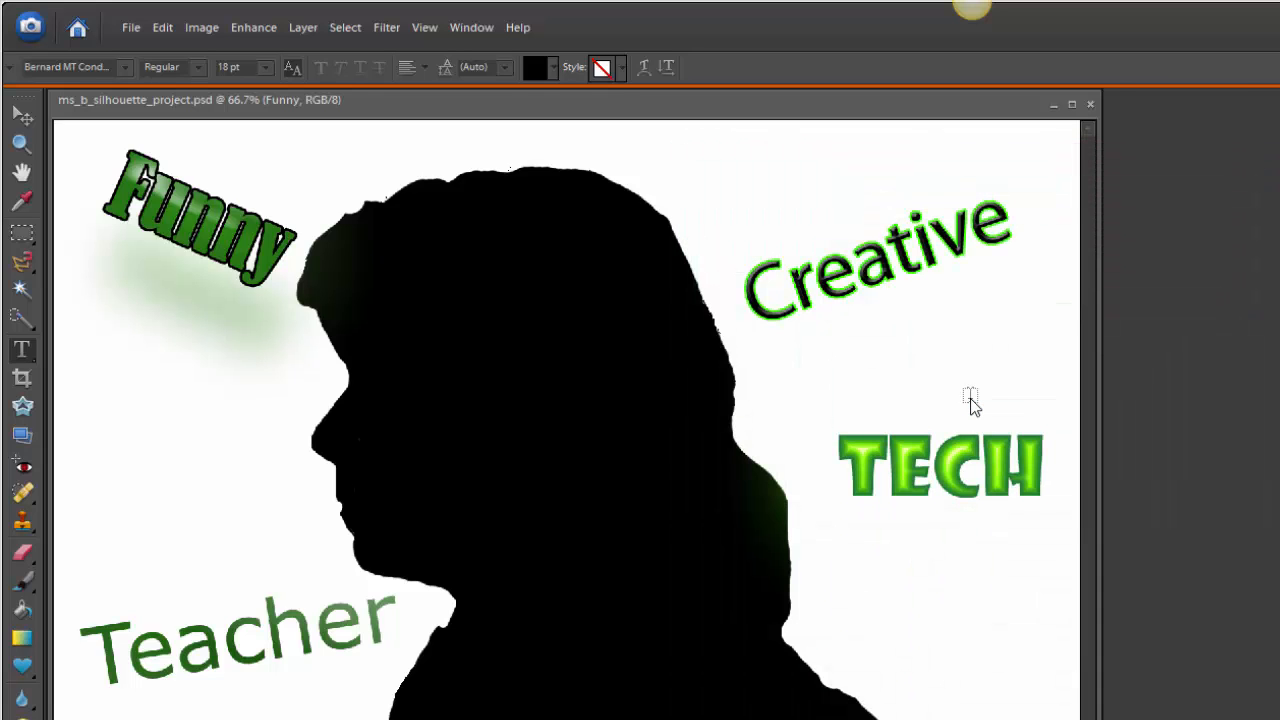
Start saving the image for the web and scale its new size to 50 percent
left_click(133, 28)
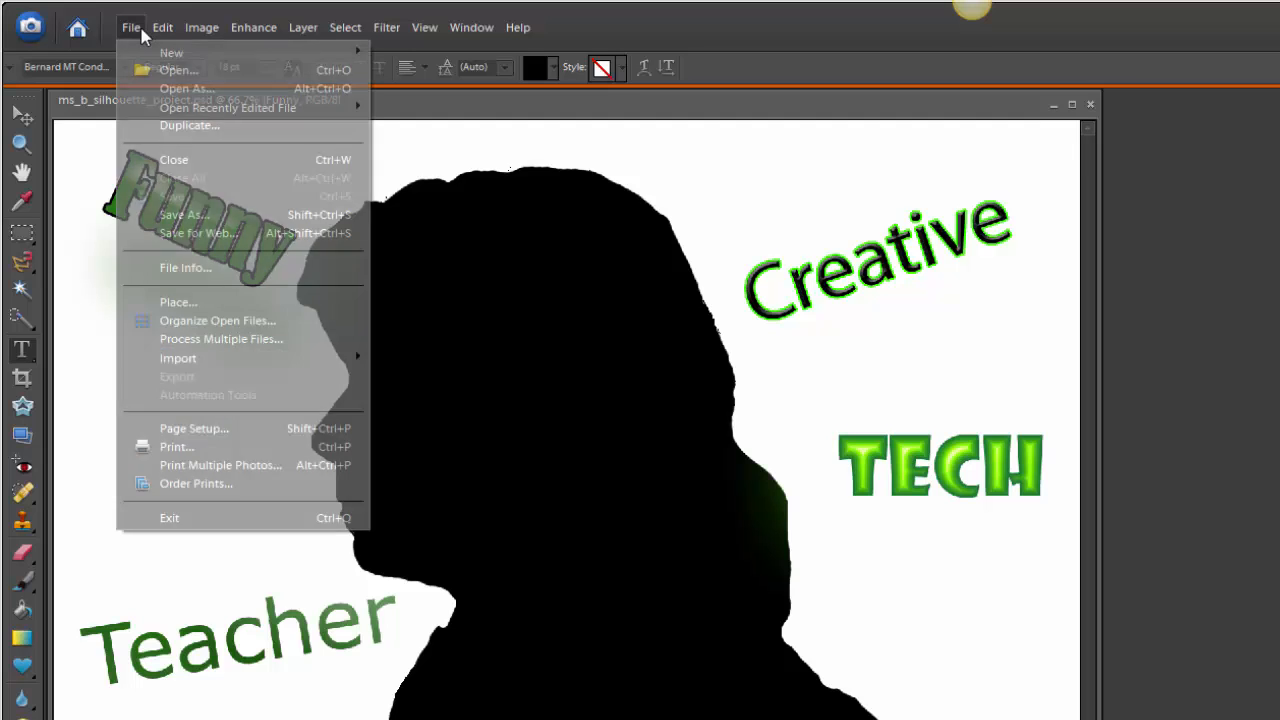
left_click(213, 236)
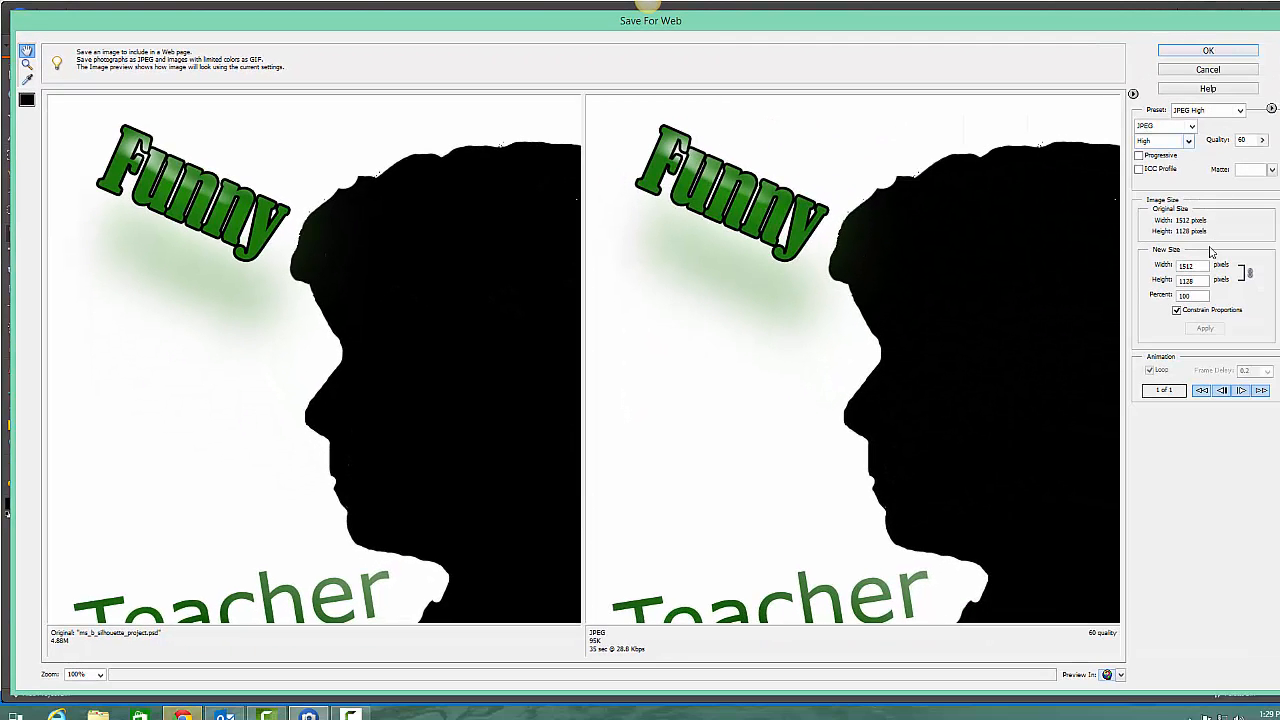
left_click_drag(1198, 296, 1155, 297)
type("50")
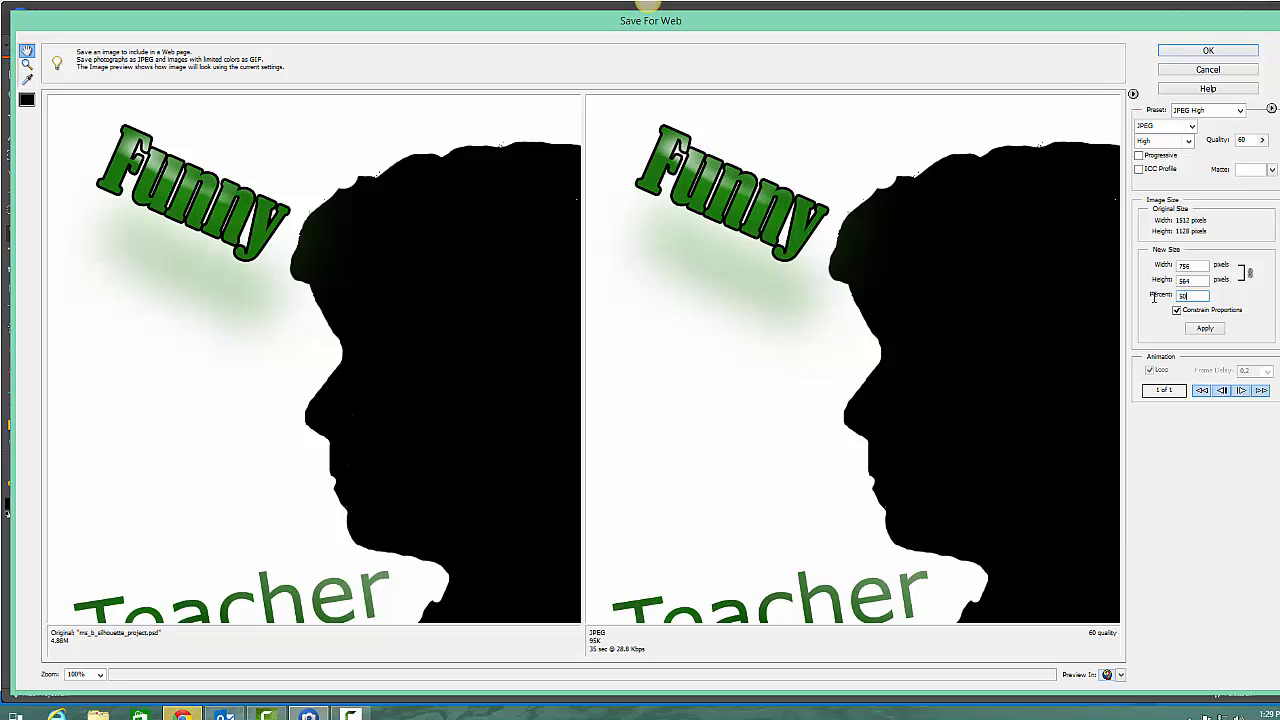
left_click(1205, 328)
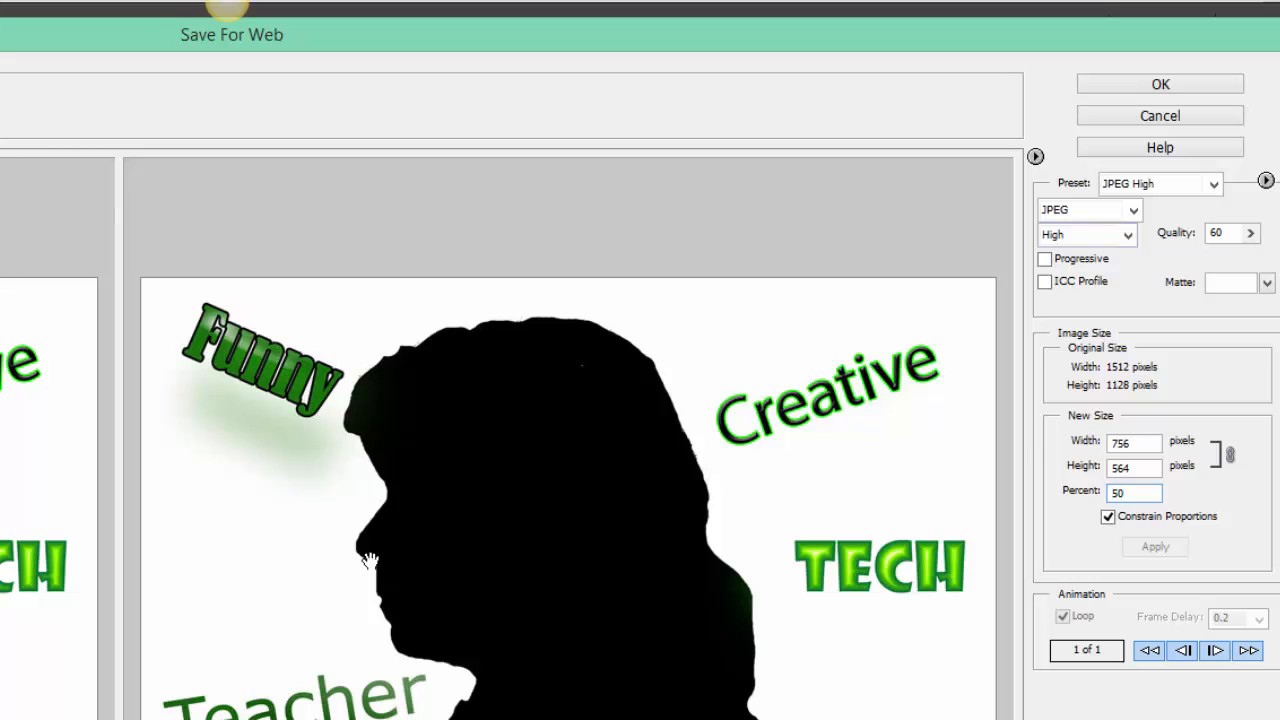
Try the Very High and Maximum JPEG quality levels and return the setting to High
left_click(1128, 236)
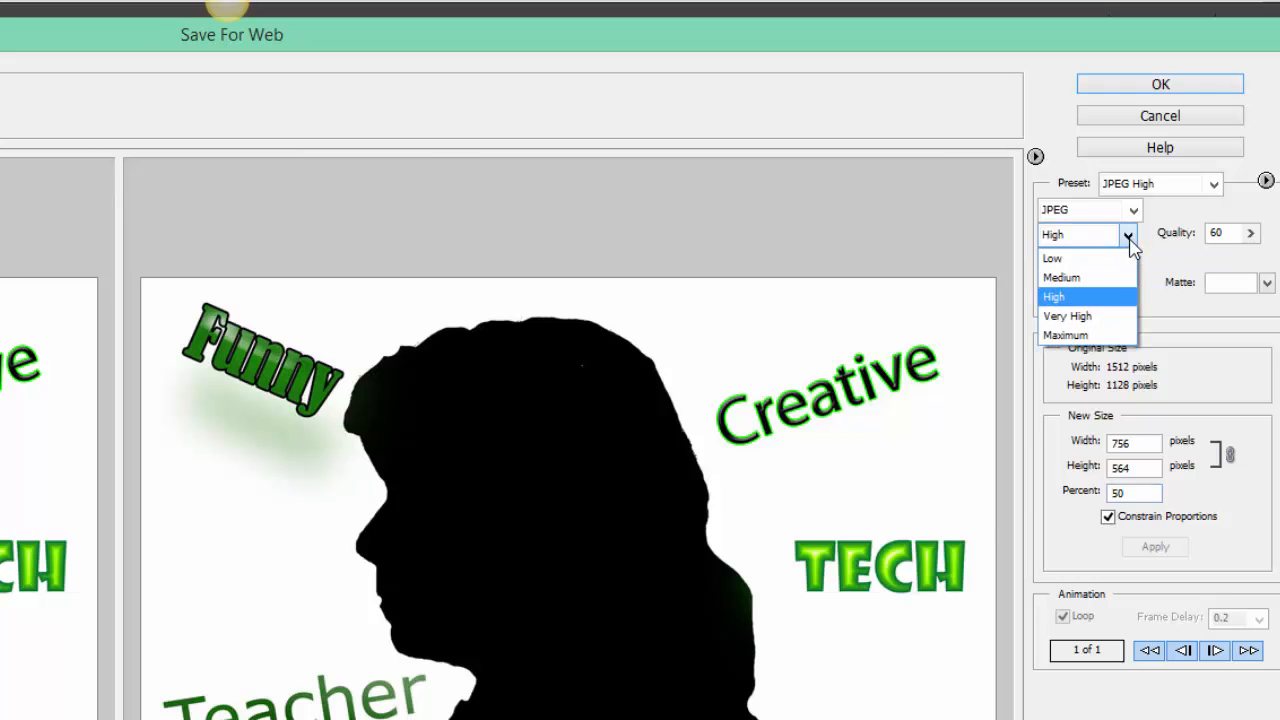
left_click(1101, 315)
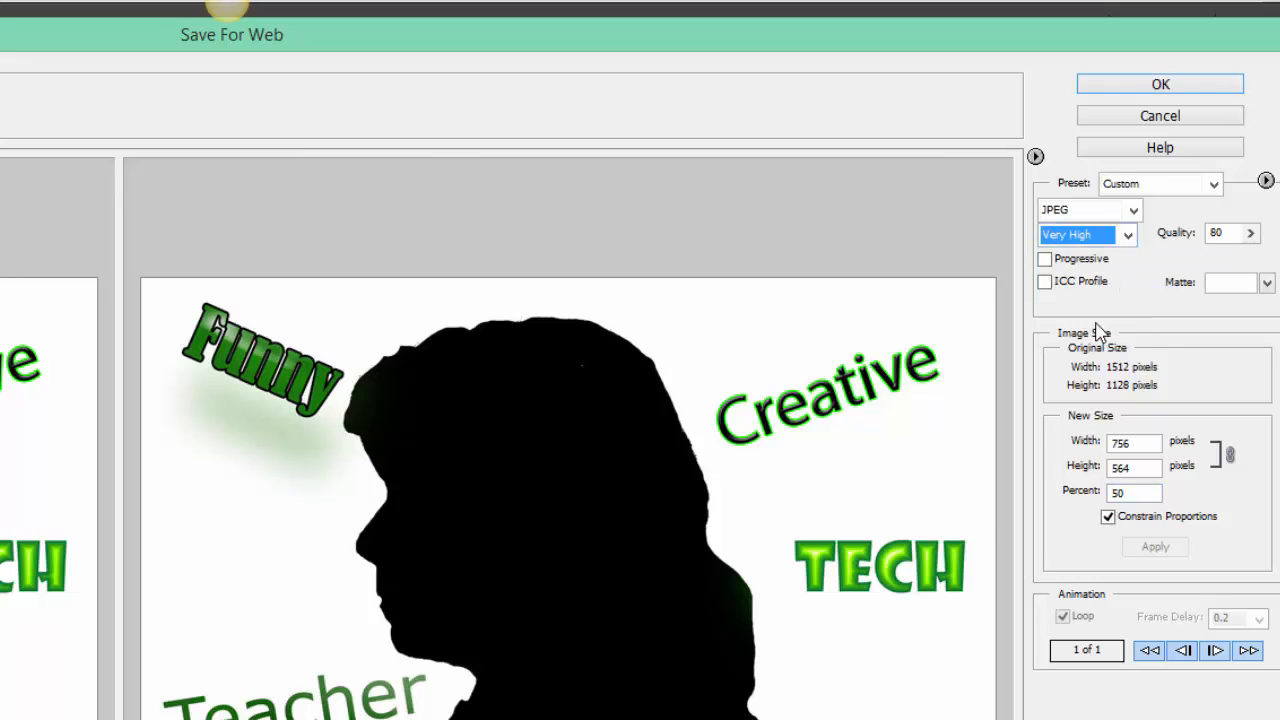
left_click(1128, 235)
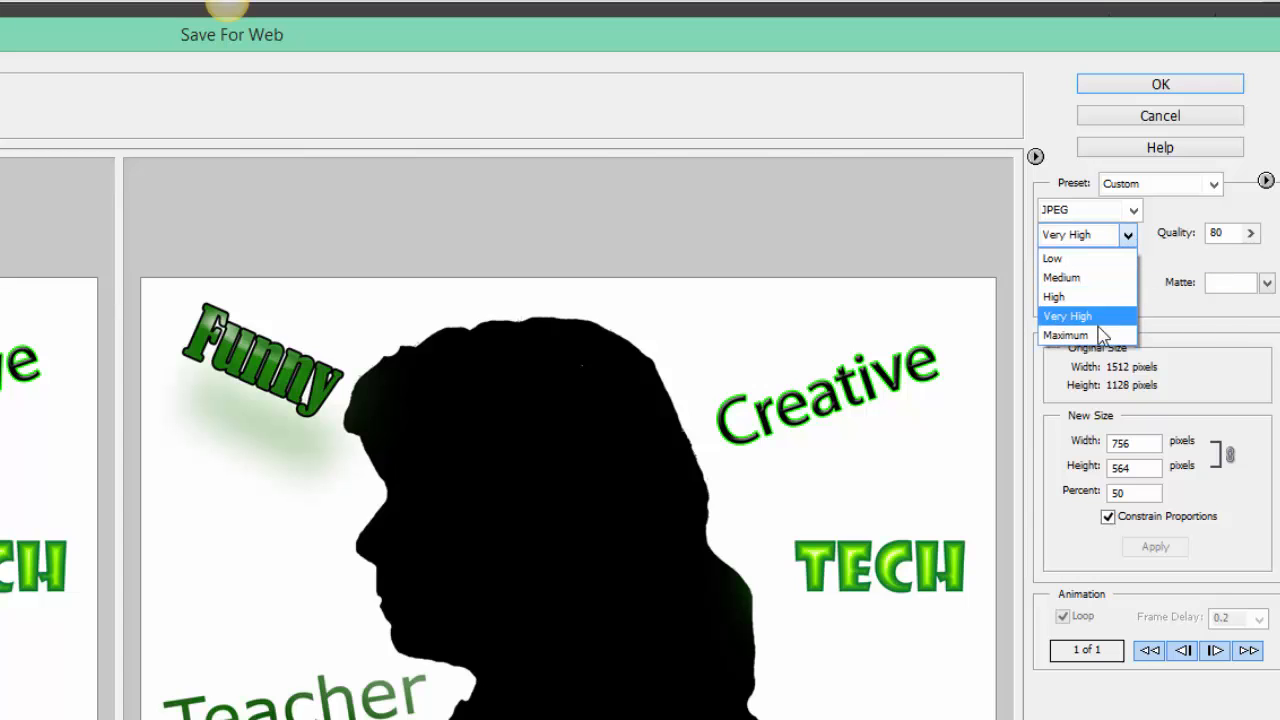
left_click(1101, 334)
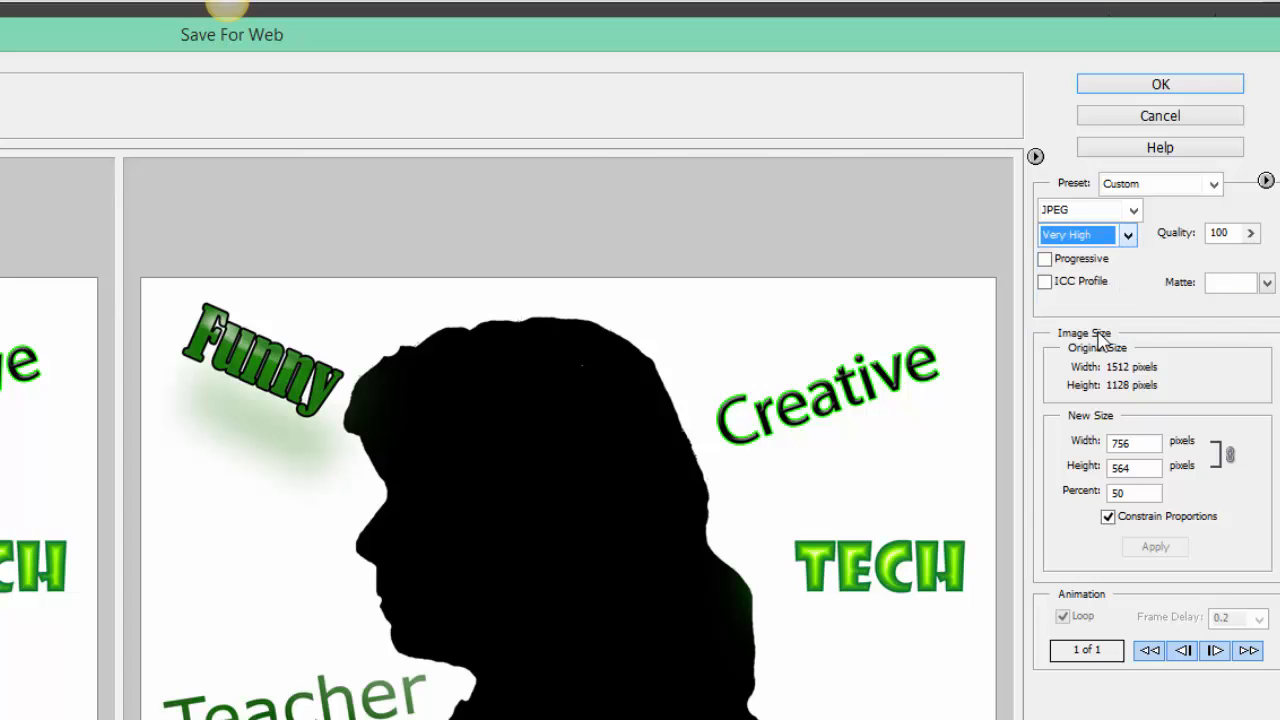
left_click(1128, 235)
left_click(1099, 306)
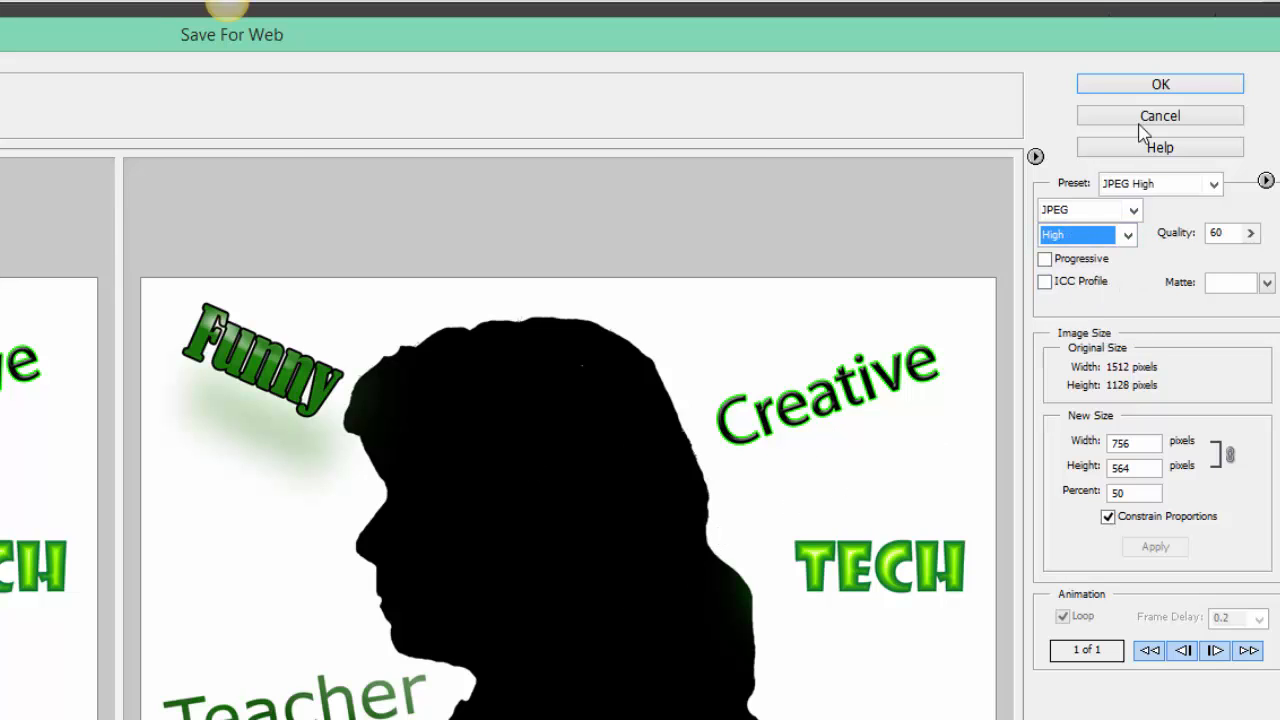
Save the optimized JPEG on the Desktop as ms_b_silhouette_final, replacing the existing file
left_click(1130, 90)
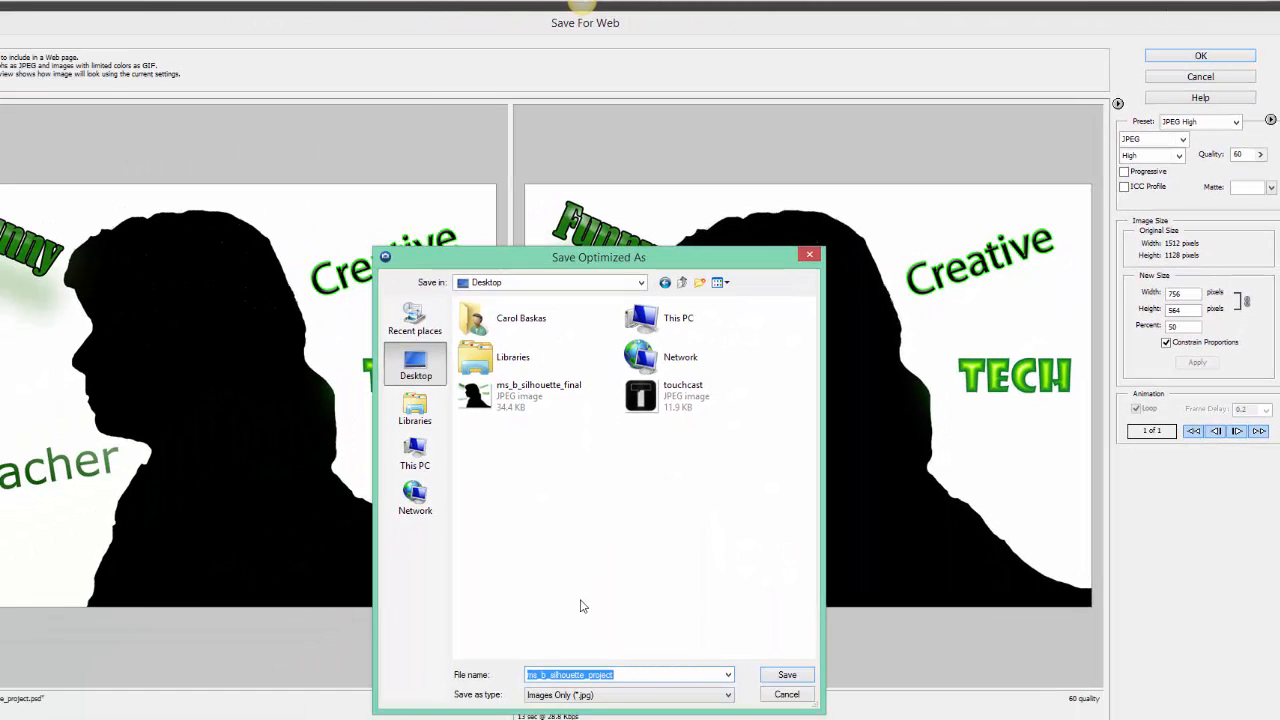
left_click(631, 674)
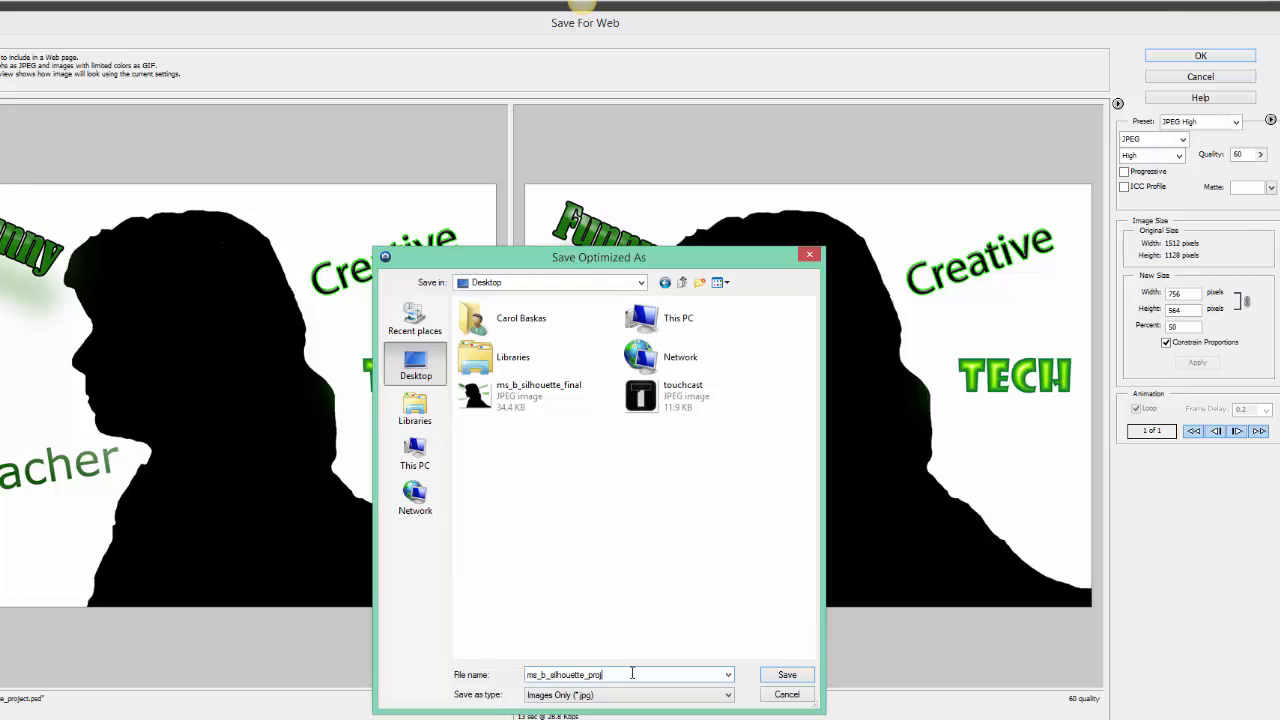
key("BackSpace")
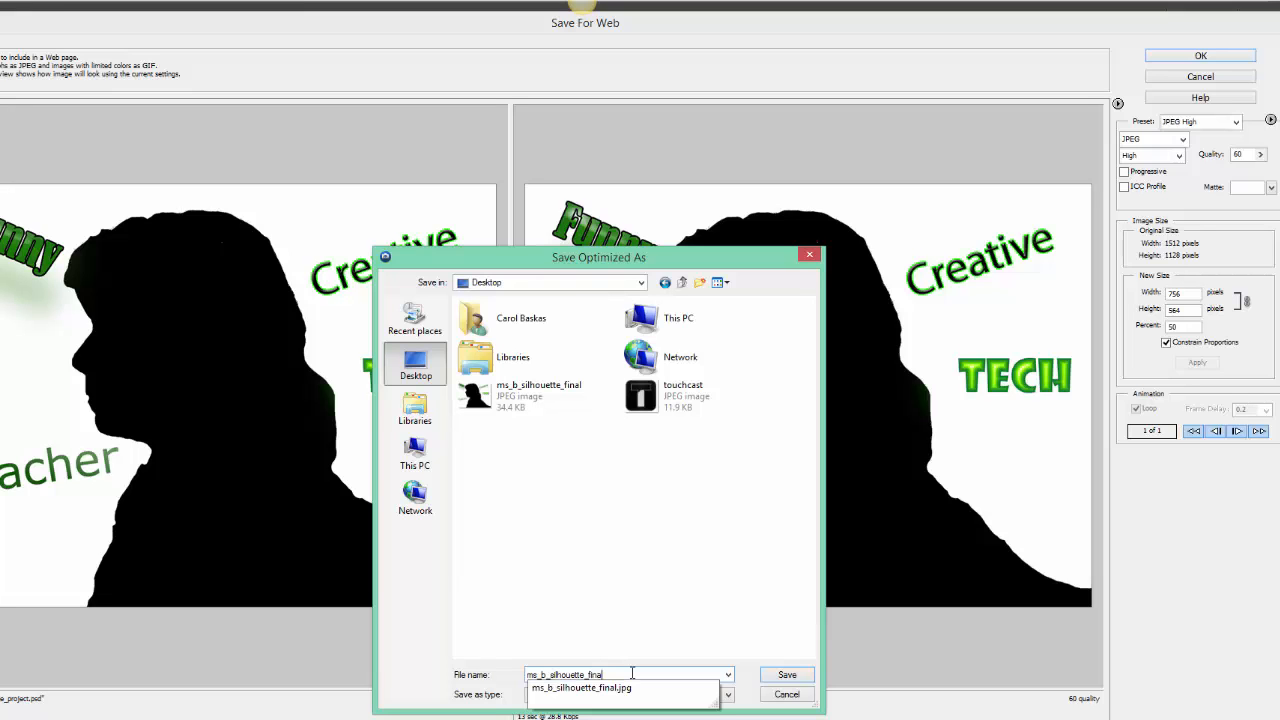
key("Return")
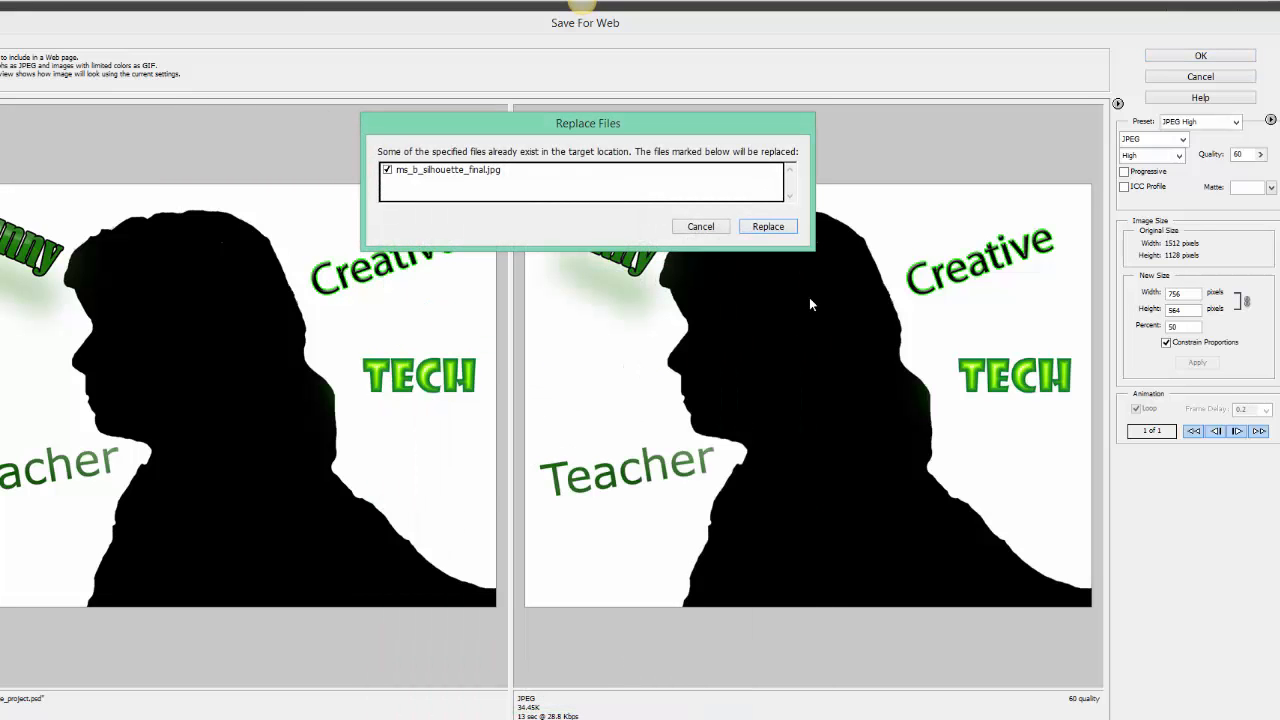
left_click(768, 226)
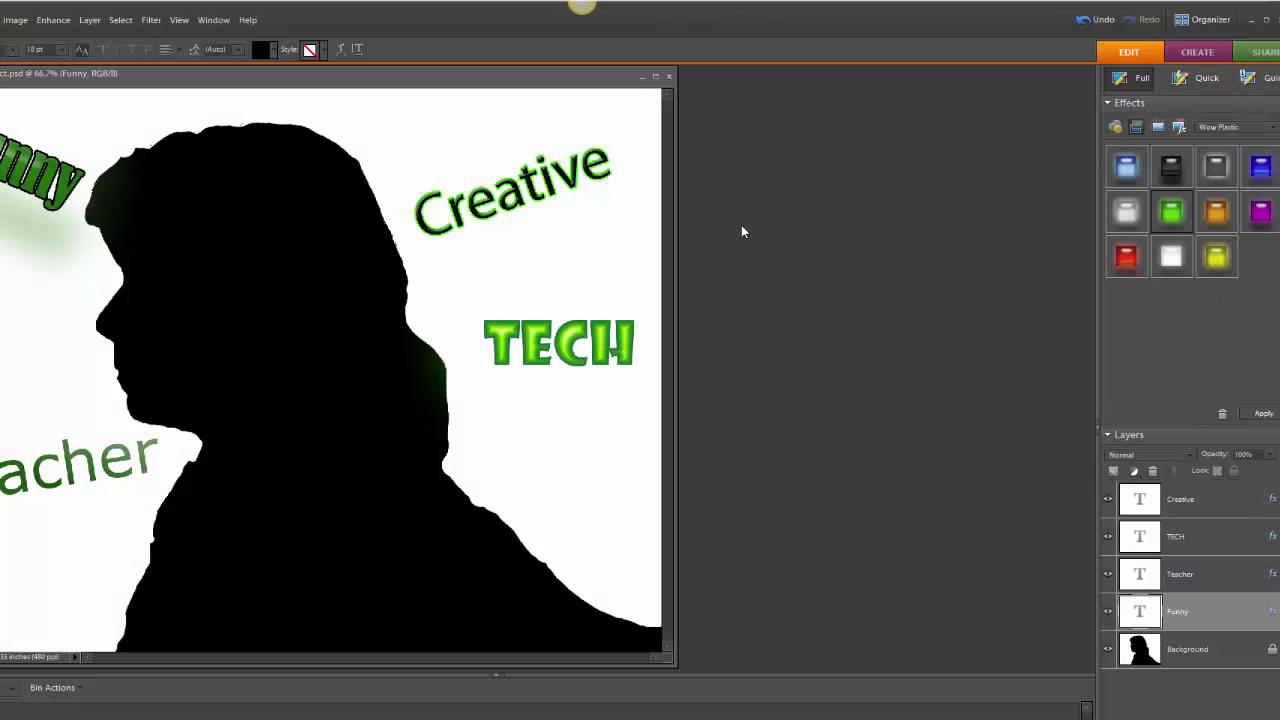